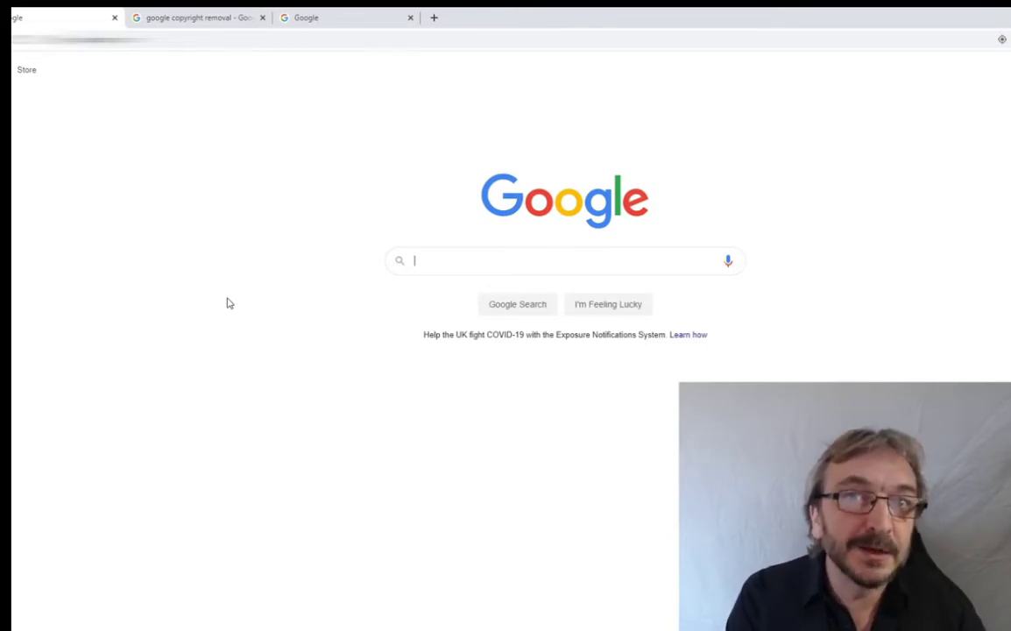
# Reopen the closed course tabs and show the IMH Lab page selling the IEMT course for $20.
pyautogui.hotkey('ctrl', 'w')
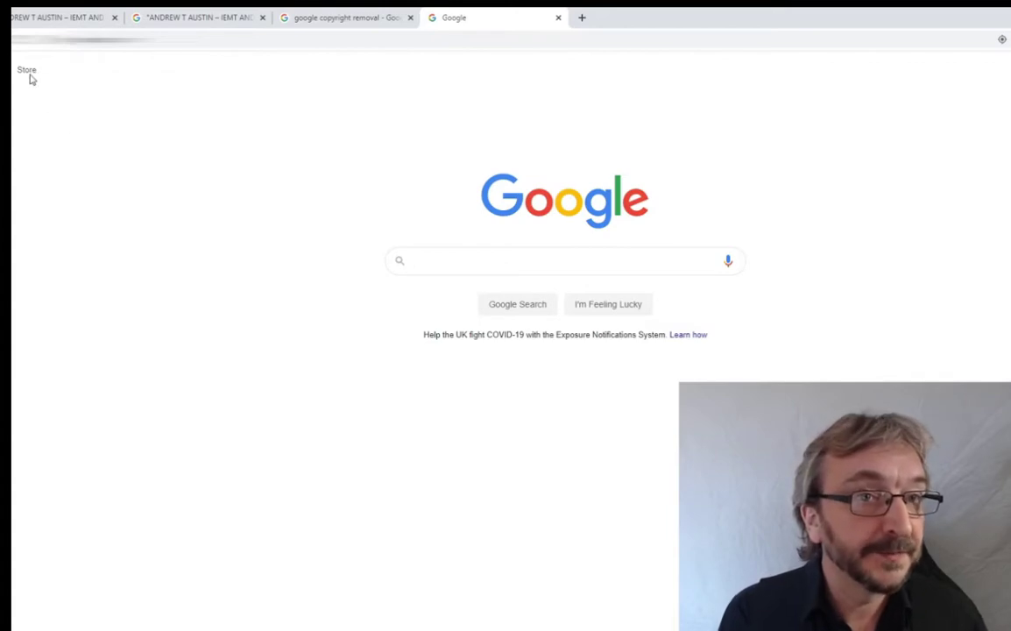
pyautogui.click(18, 21)
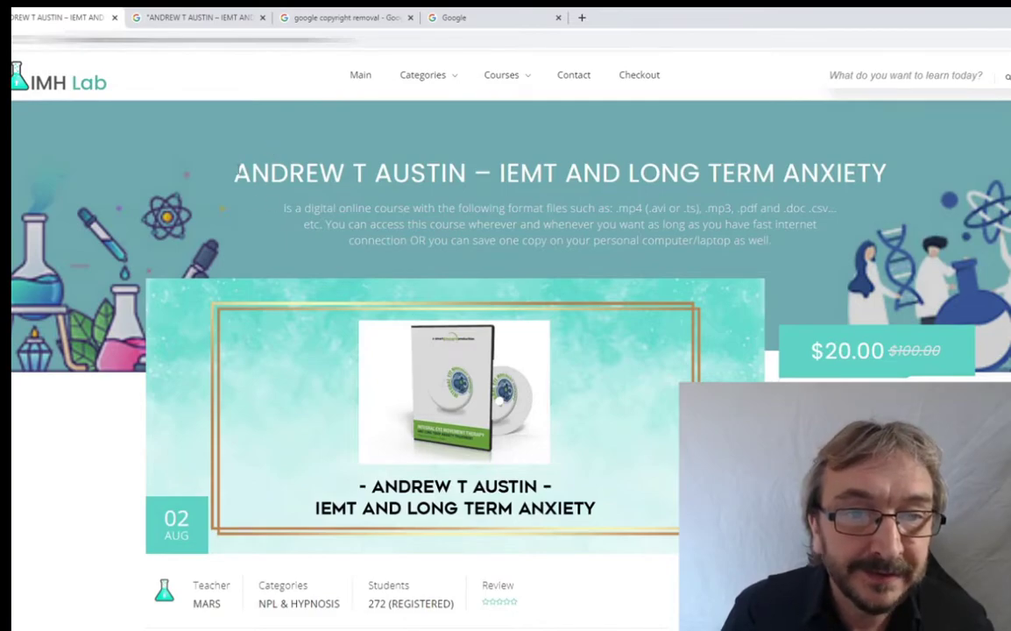
# Select the full IEMT and Long Term Anxiety course title heading on the IMH Lab page.
pyautogui.moveTo(217, 160); pyautogui.dragTo(543, 172)
pyautogui.click(921, 158)
pyautogui.tripleClick(910, 166)
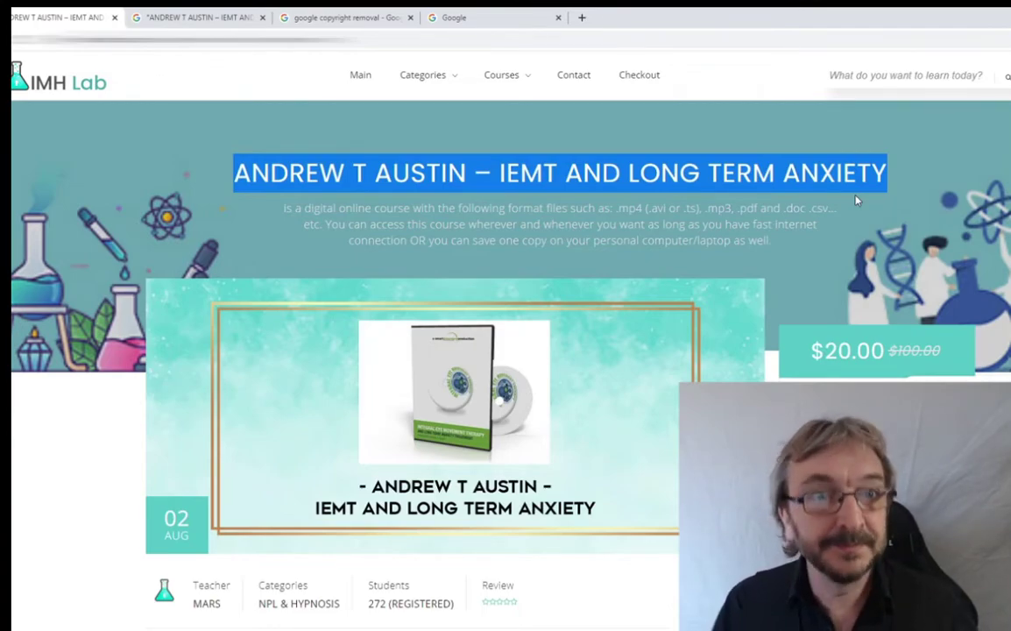
# Review the quoted-title search results listing glukom, sunlurn, standbysun, elledu and thelurn.
pyautogui.click(175, 18)
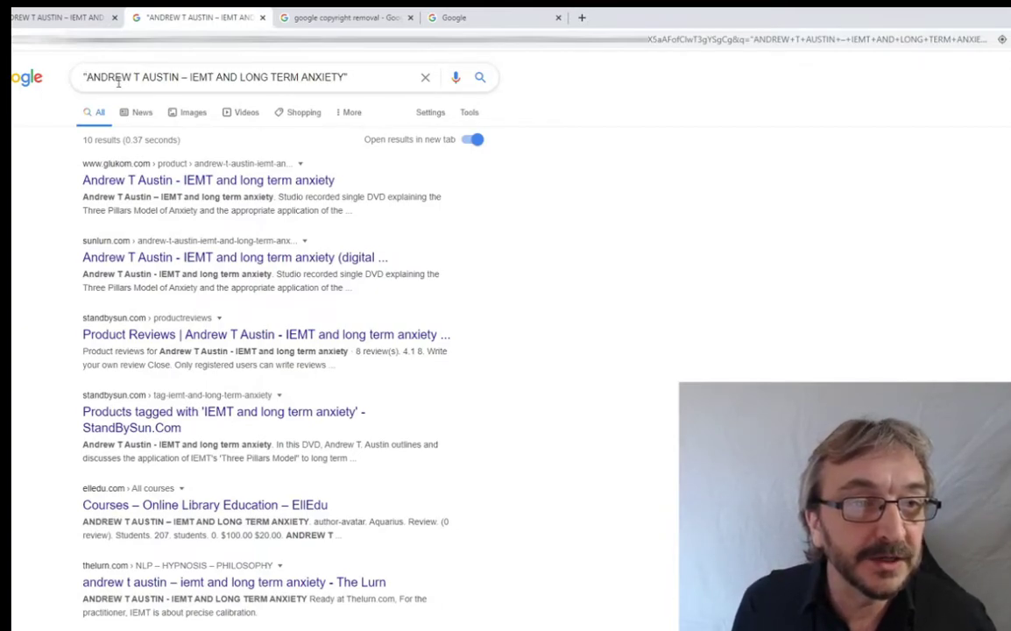
pyautogui.moveTo(349, 77); pyautogui.dragTo(81, 79)
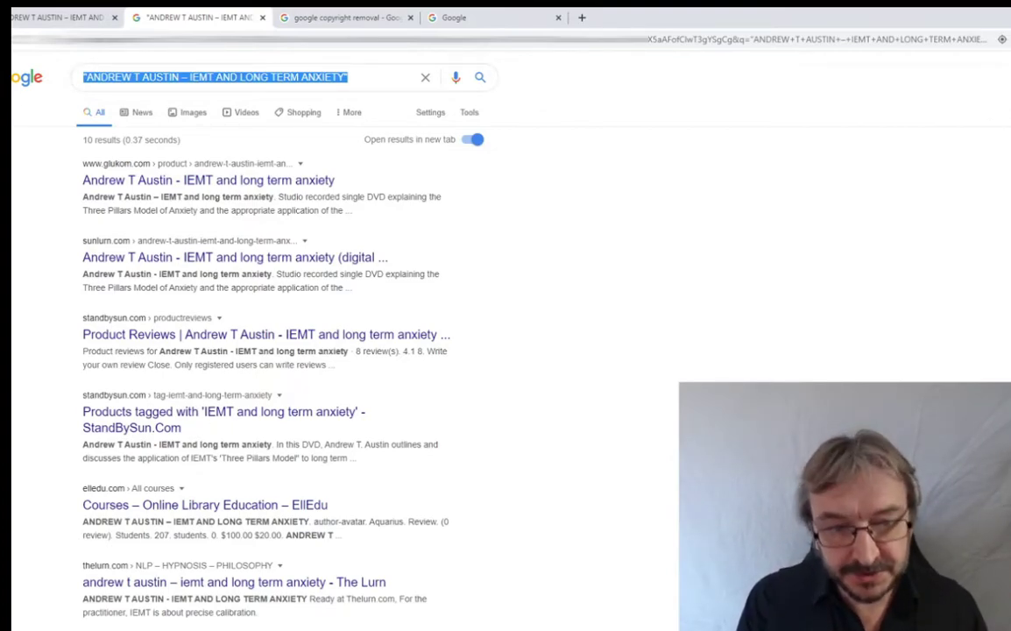
pyautogui.click(535, 254)
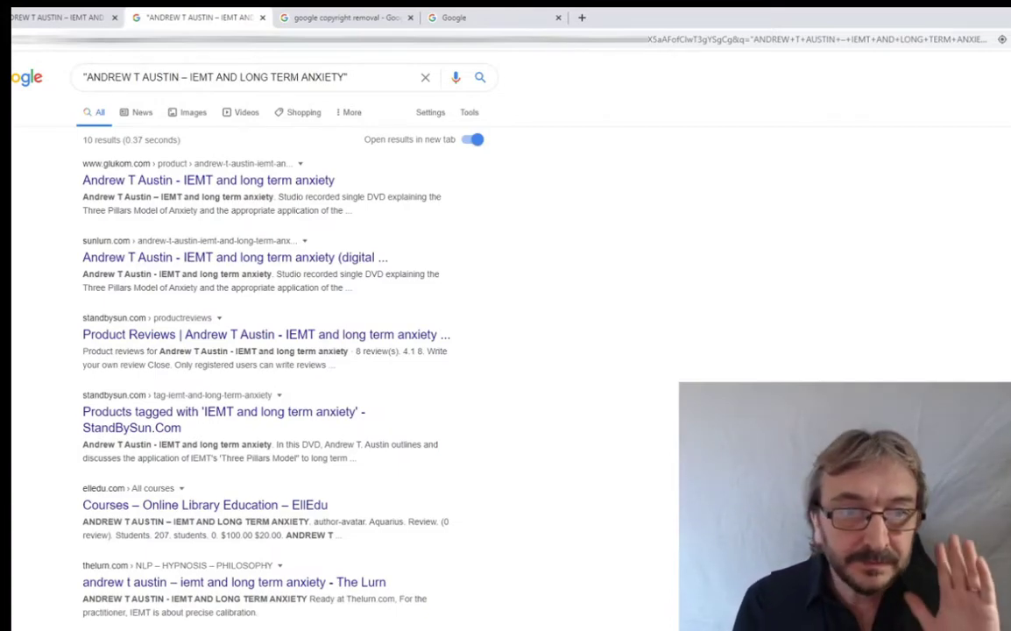
pyautogui.scroll(-3, 191, 402)
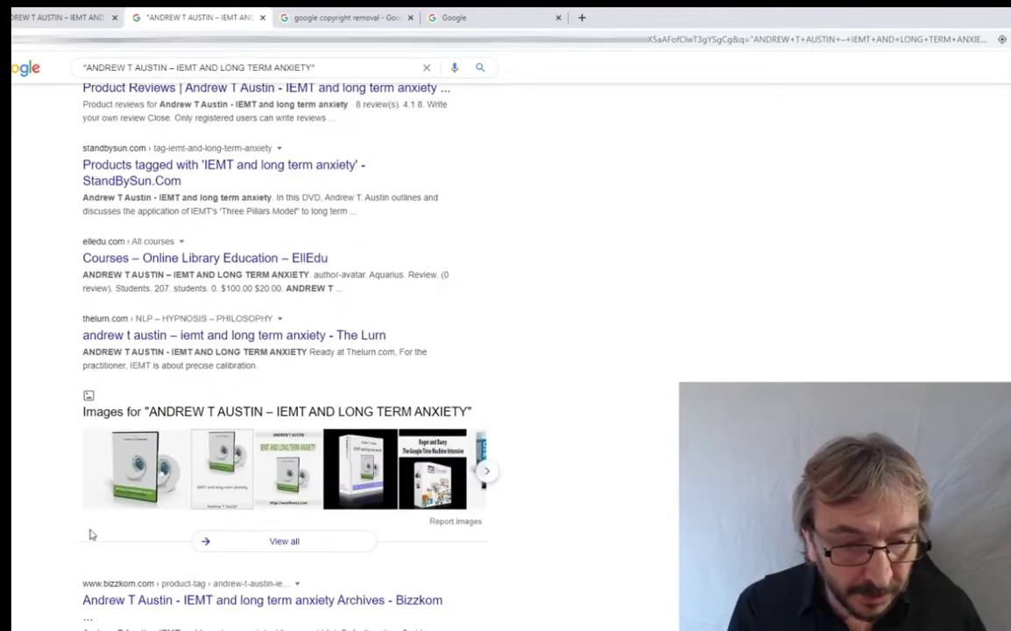
pyautogui.scroll(-2, 24, 497)
pyautogui.scroll(-2, 18, 426)
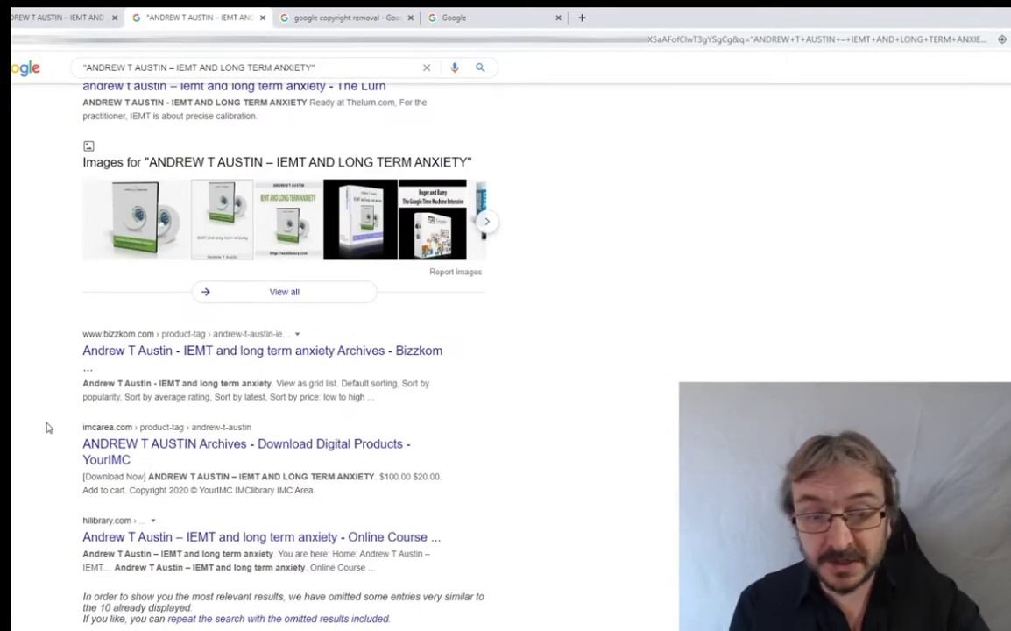
pyautogui.scroll(3, 40, 420)
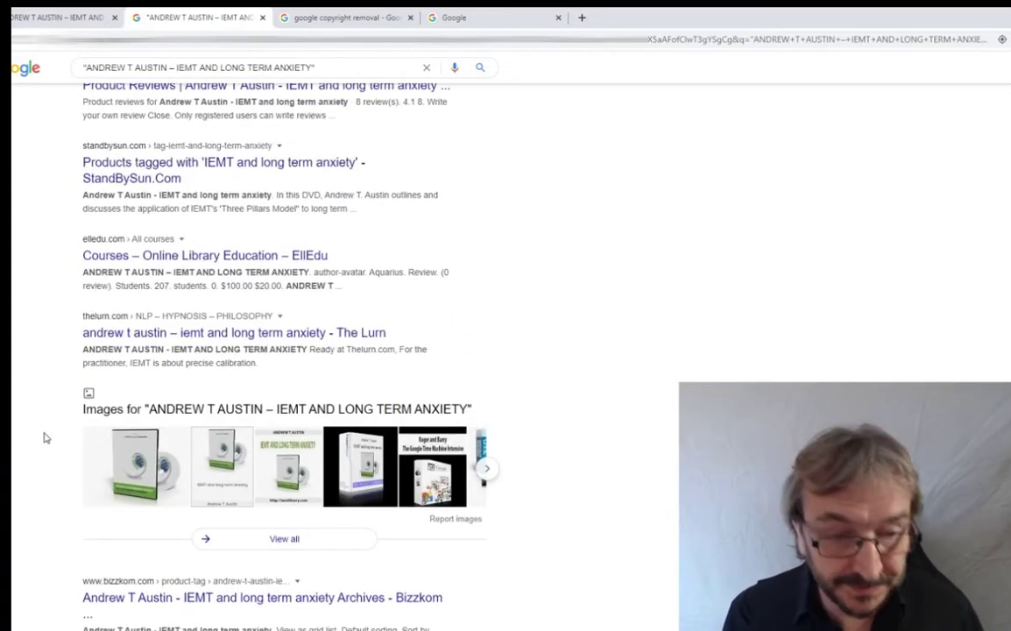
pyautogui.scroll(-3, 44, 442)
pyautogui.scroll(5, 41, 445)
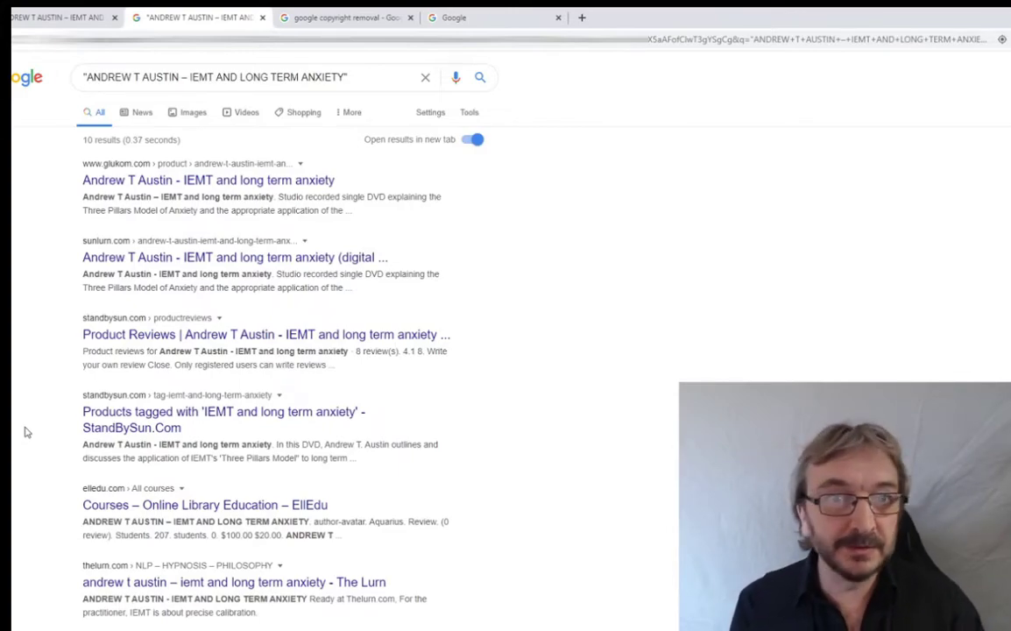
# From the 'google copyright removal' results, open 'Report content for legal reasons' and create a request.
pyautogui.click(361, 14)
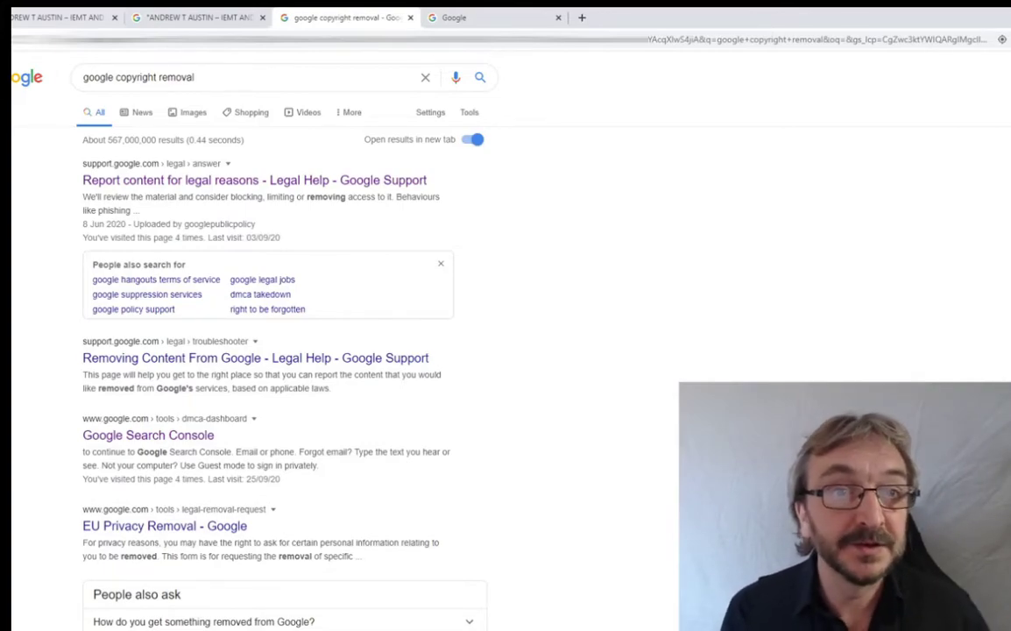
pyautogui.click(187, 18)
pyautogui.click(349, 19)
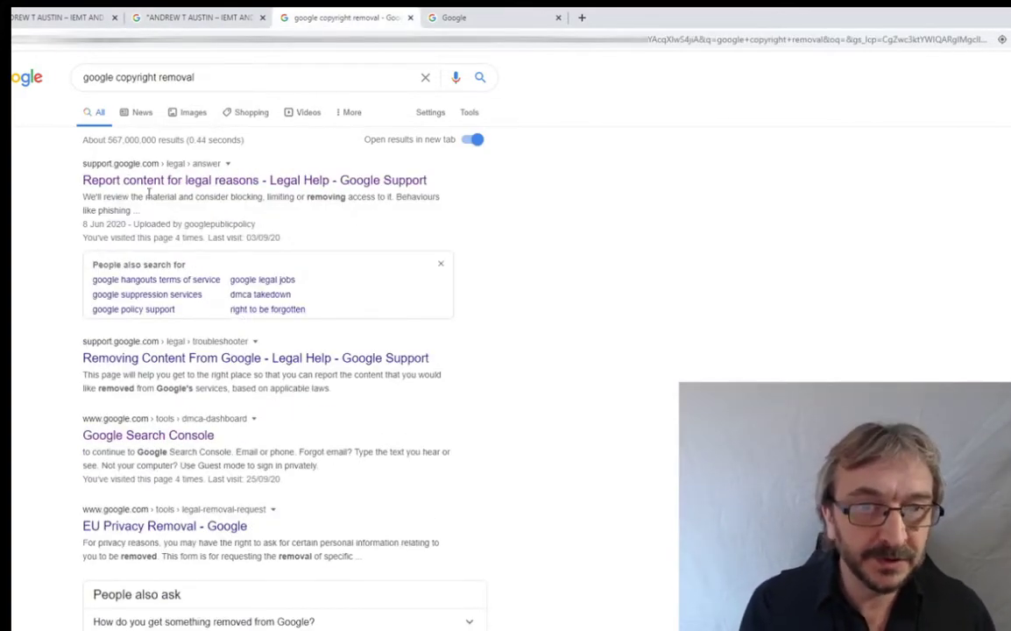
pyautogui.click(219, 181)
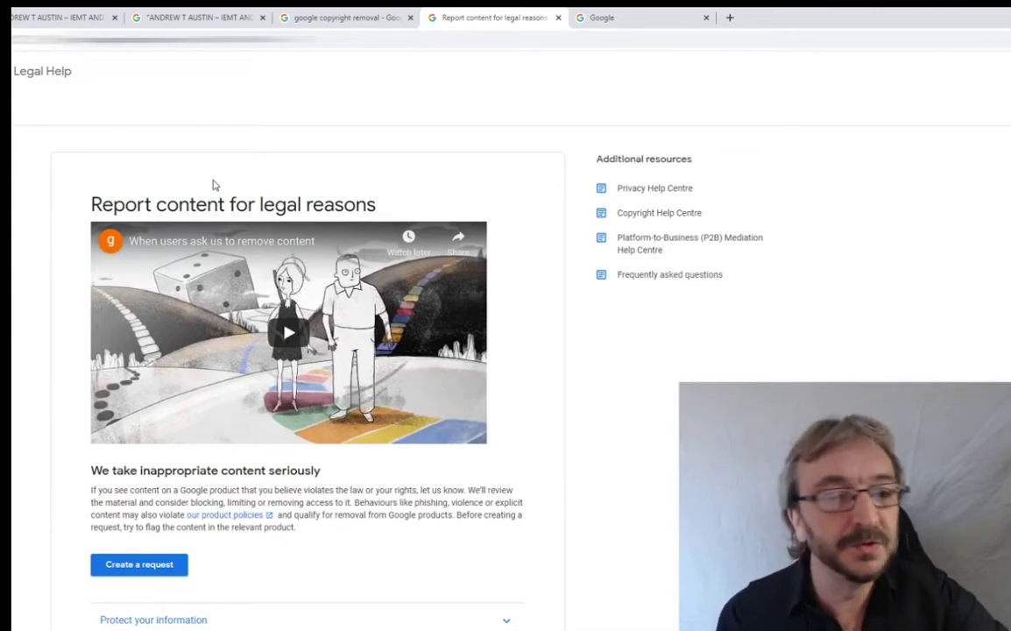
pyautogui.click(141, 565)
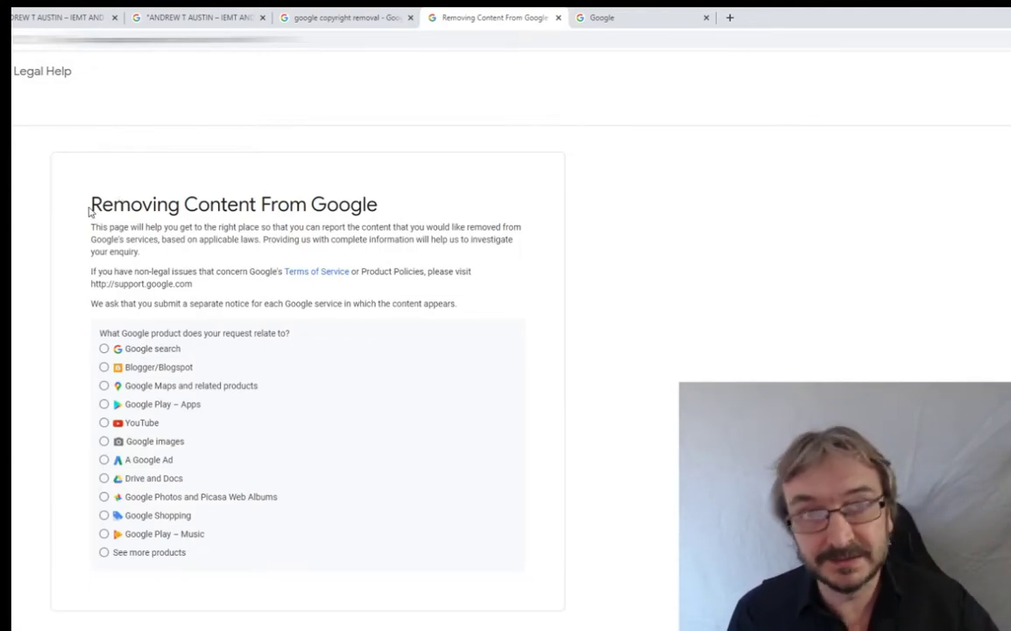
# Answer Google search, Google Search, Intellectual property issue, then Counterfeit goods.
pyautogui.click(104, 349)
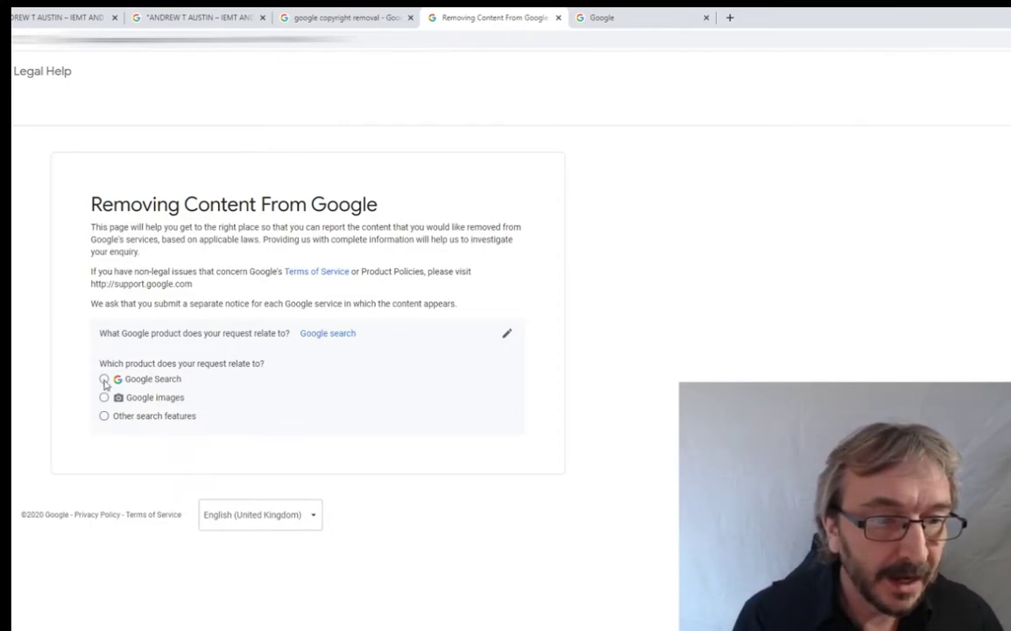
pyautogui.click(104, 380)
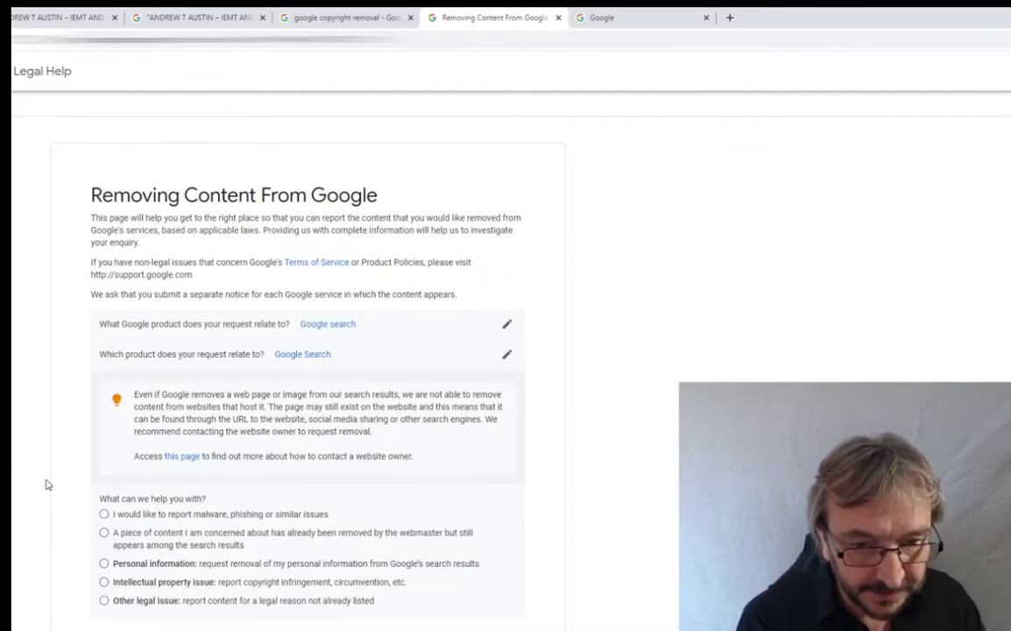
pyautogui.click(104, 583)
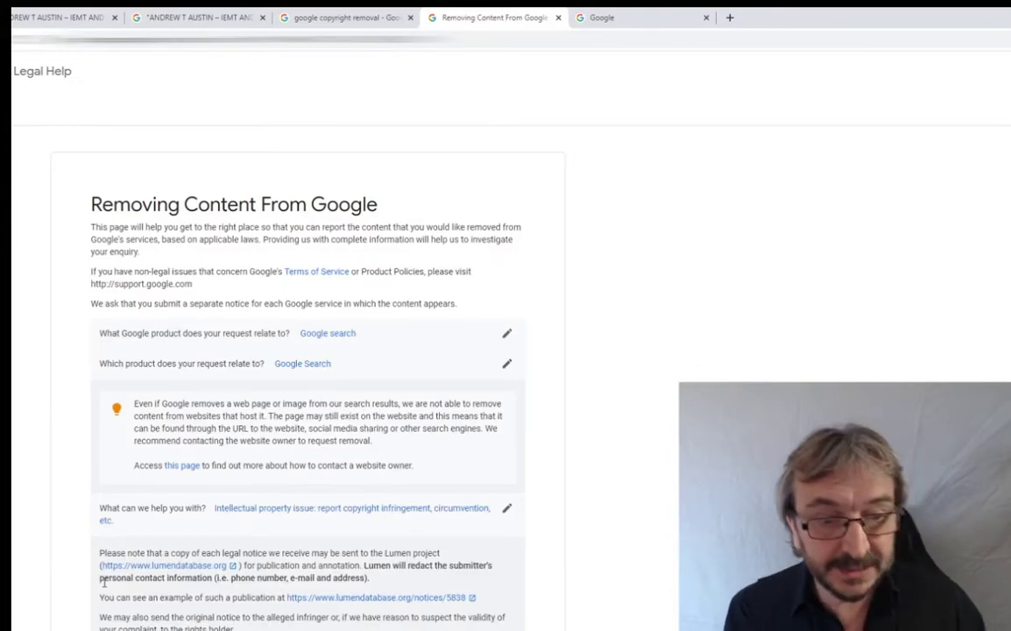
pyautogui.scroll(-2, 38, 419)
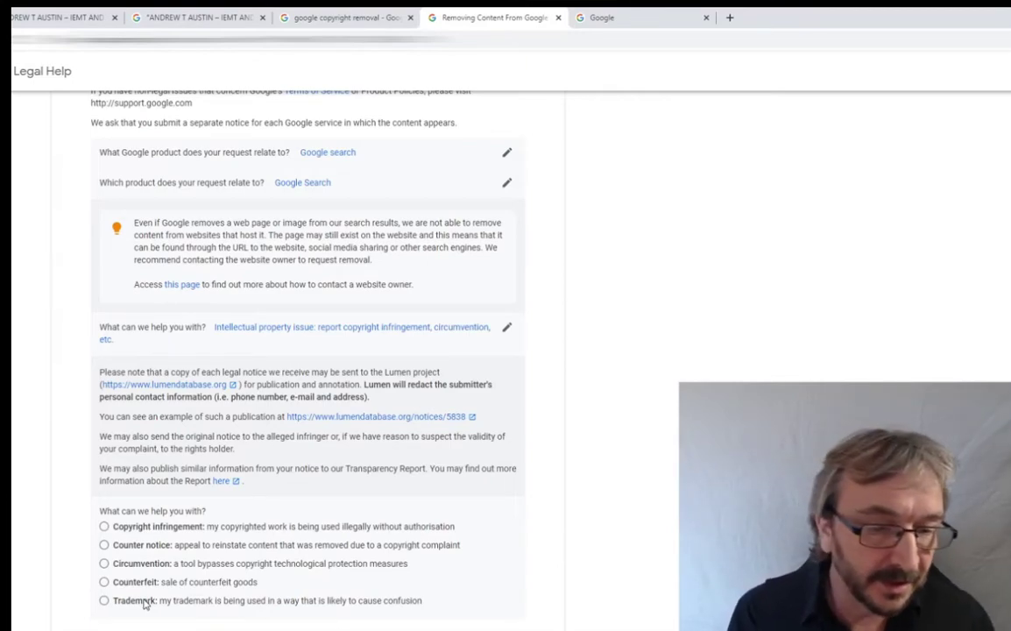
pyautogui.click(103, 582)
pyautogui.scroll(-2, 75, 521)
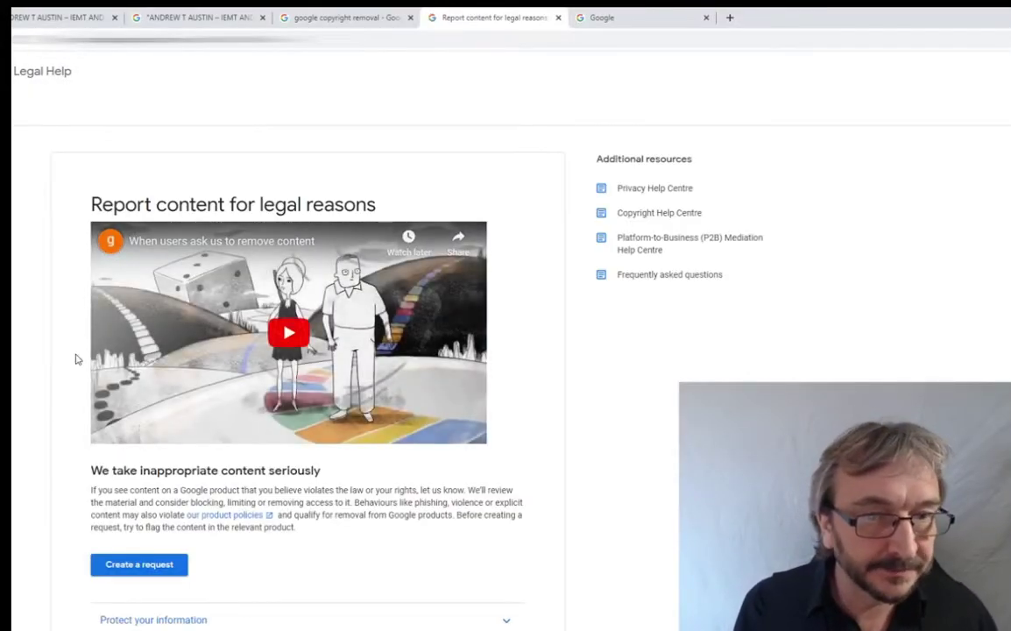
# Restart the request choosing Google Search, intellectual property, copyright infringement, and open the Web Search form.
pyautogui.scroll(-2, 75, 360)
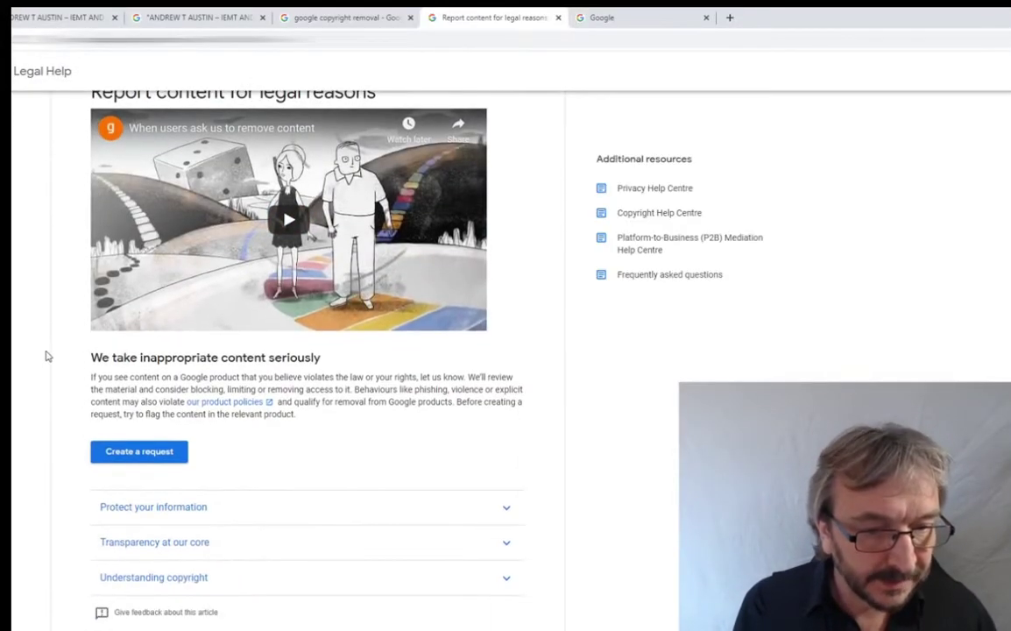
pyautogui.click(122, 451)
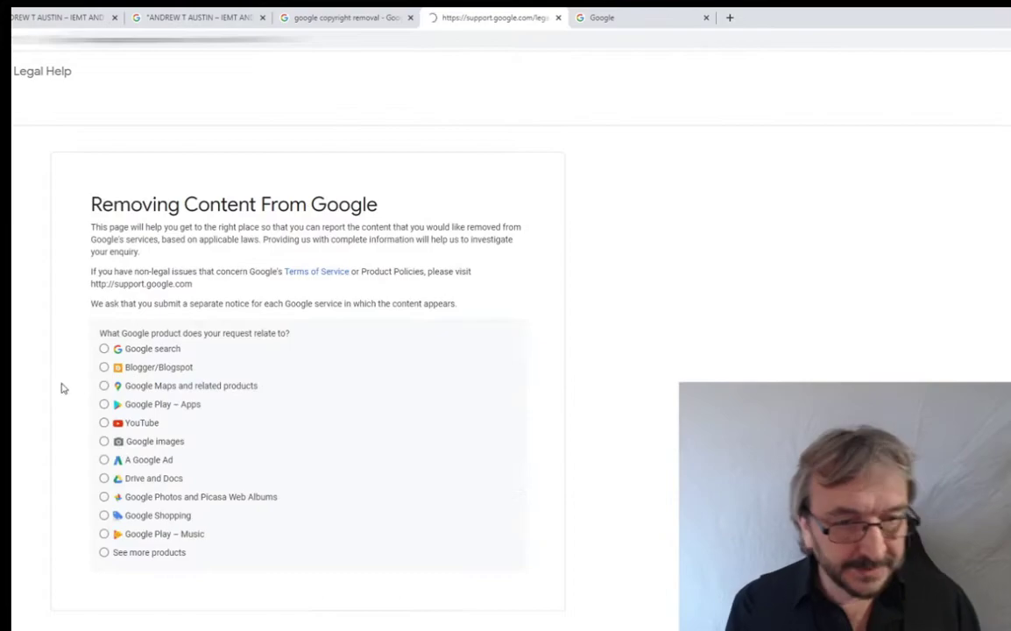
pyautogui.click(104, 348)
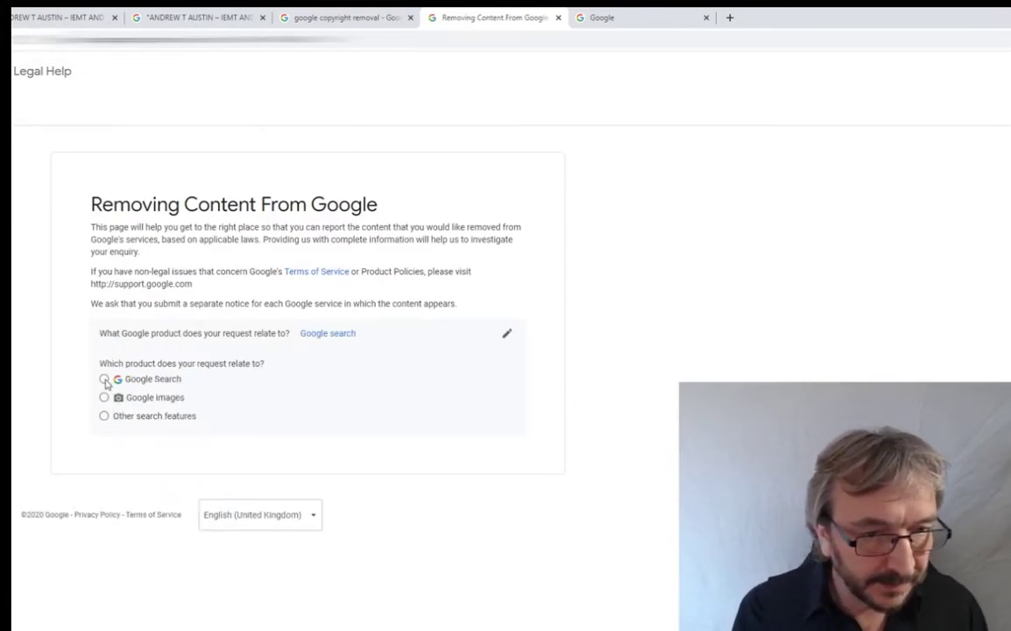
pyautogui.click(103, 380)
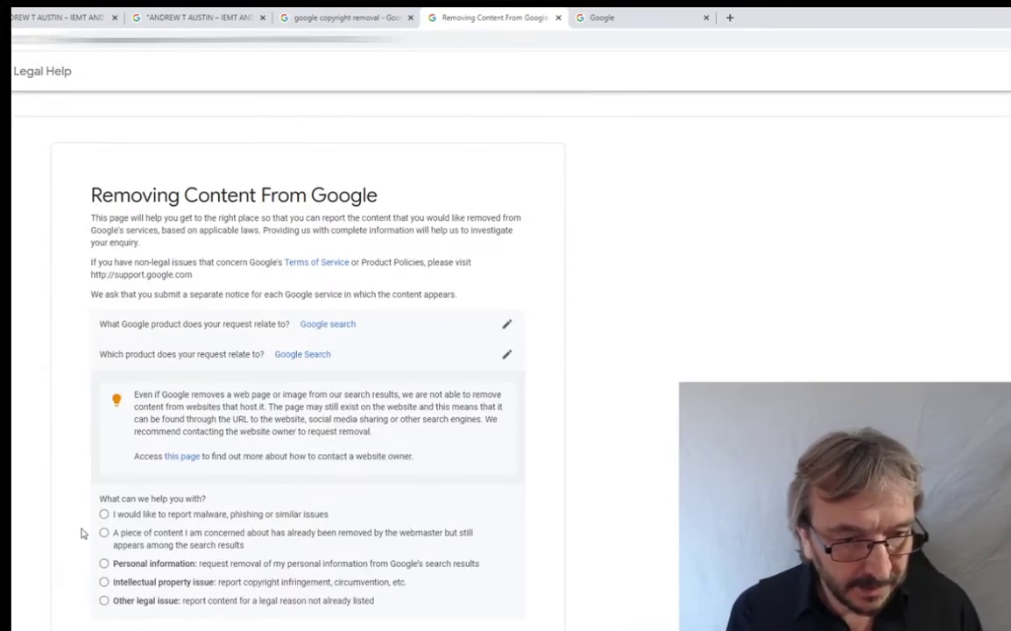
pyautogui.click(105, 581)
pyautogui.scroll(-2, 26, 508)
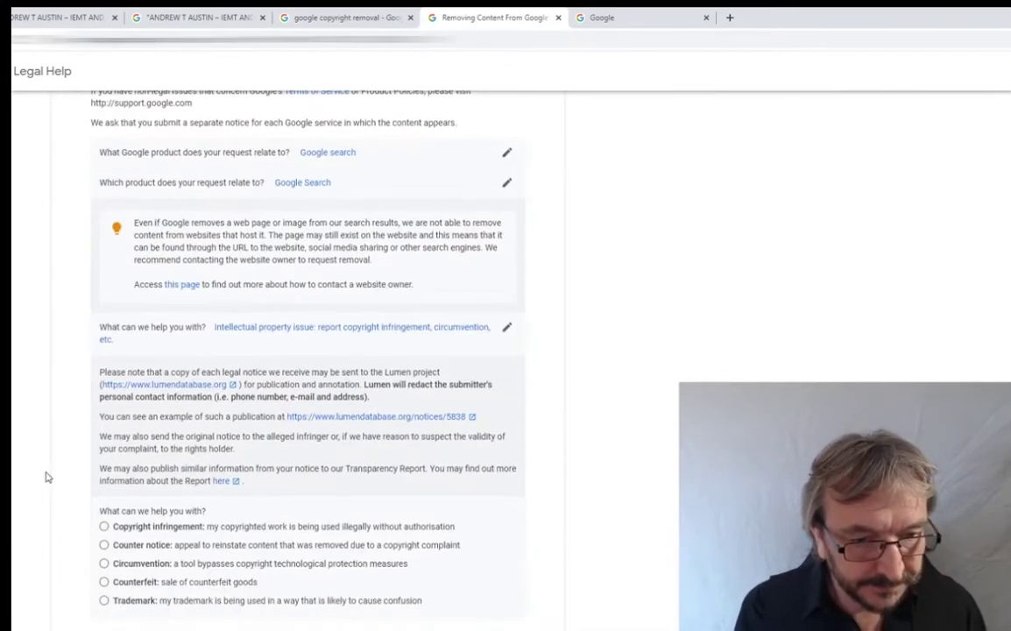
pyautogui.click(104, 527)
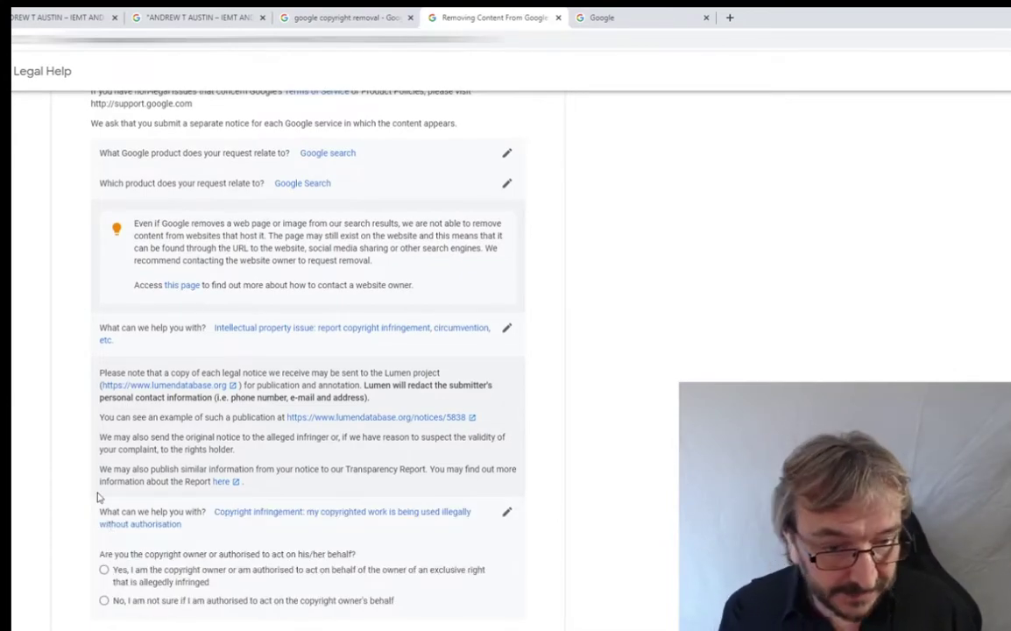
pyautogui.click(105, 581)
pyautogui.click(105, 582)
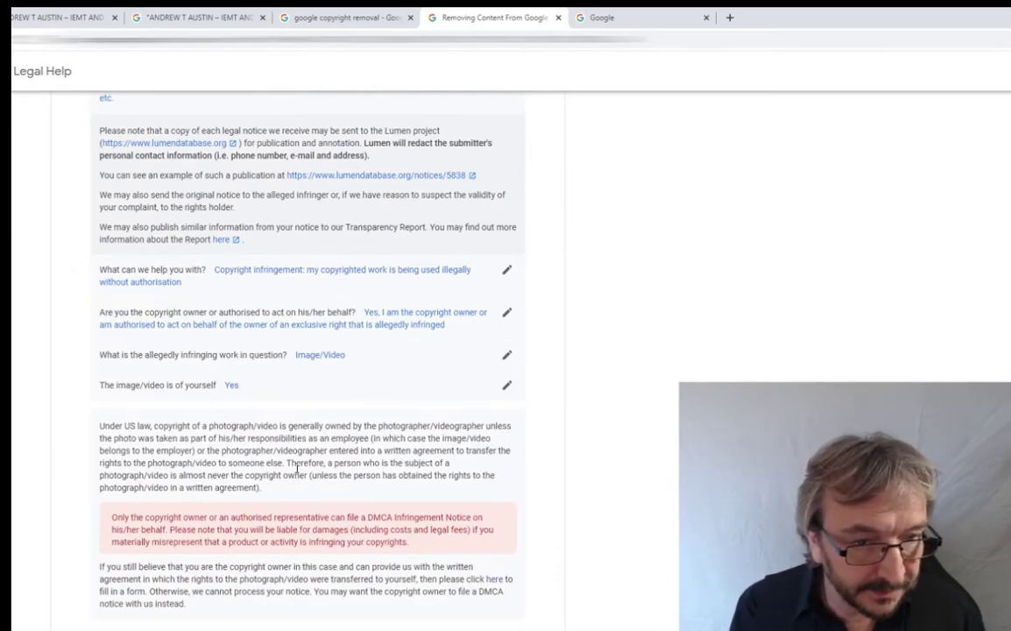
pyautogui.click(494, 579)
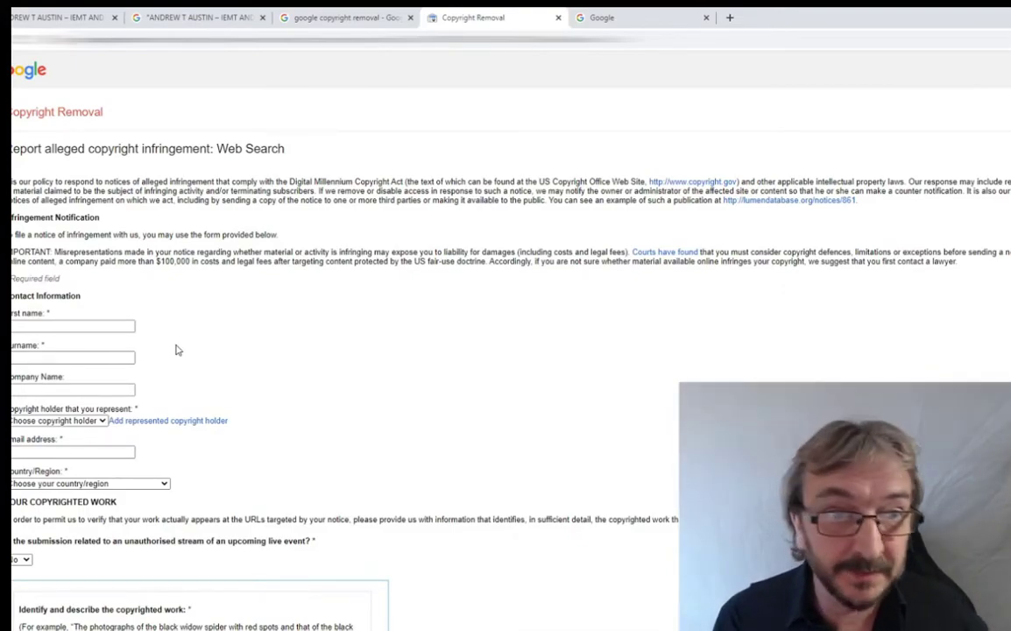
# Autofill the contact name, e-mail and company name fields.
pyautogui.click(35, 326)
pyautogui.click(35, 298)
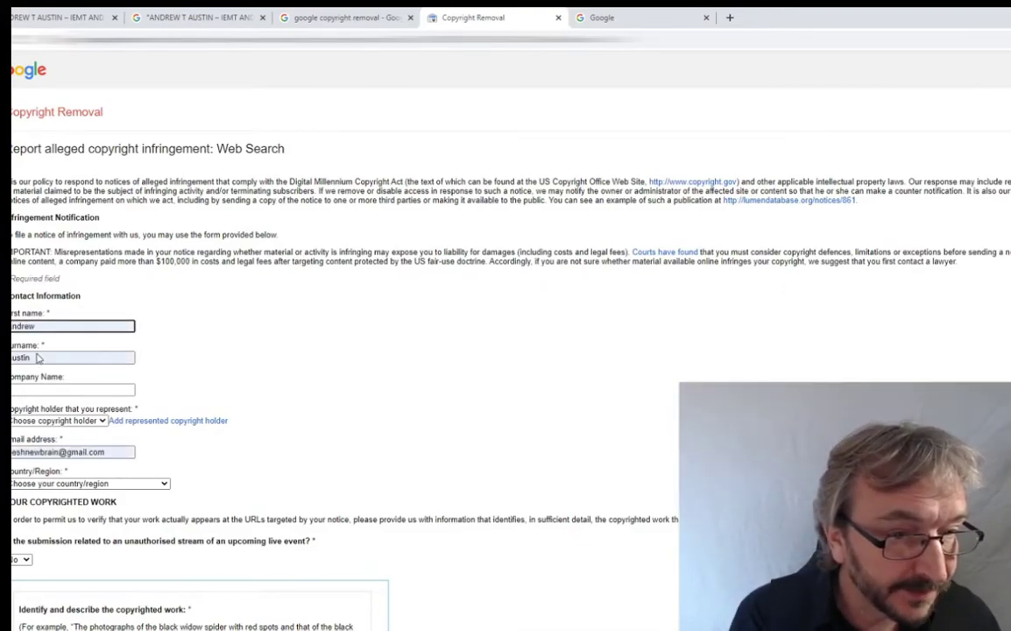
pyautogui.click(32, 392)
pyautogui.click(34, 360)
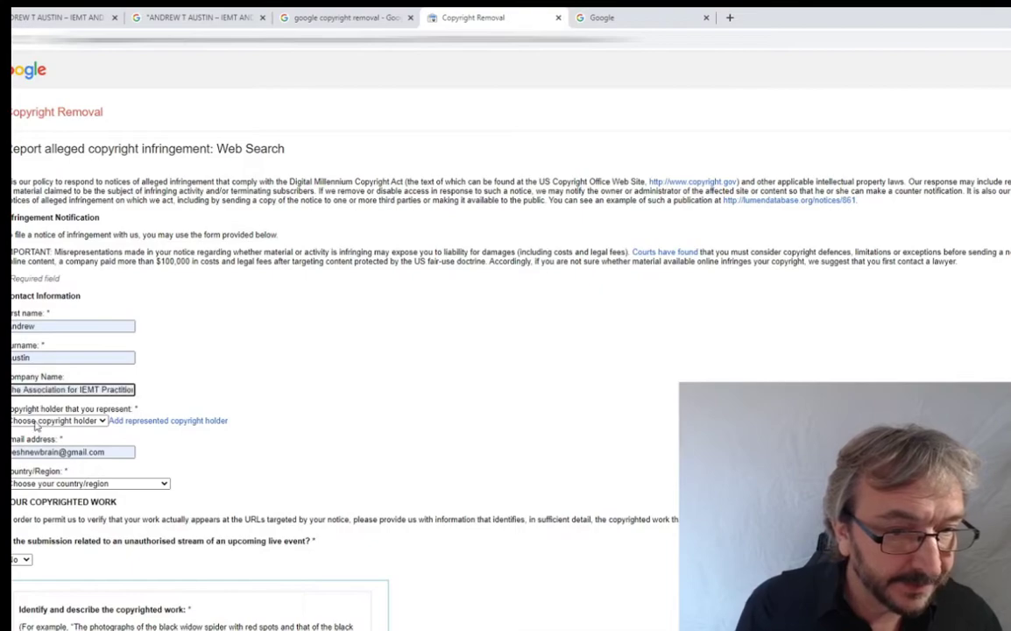
pyautogui.click(65, 473)
# Set the copyright holder to Self, correct the contact e-mail, and choose United Kingdom.
pyautogui.click(13, 442)
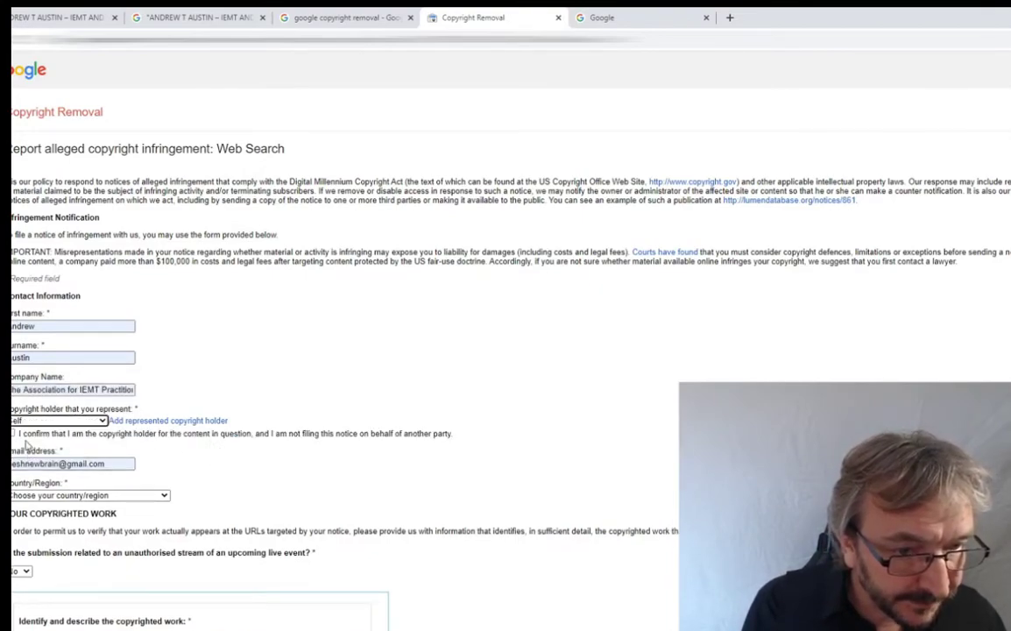
pyautogui.click(103, 464)
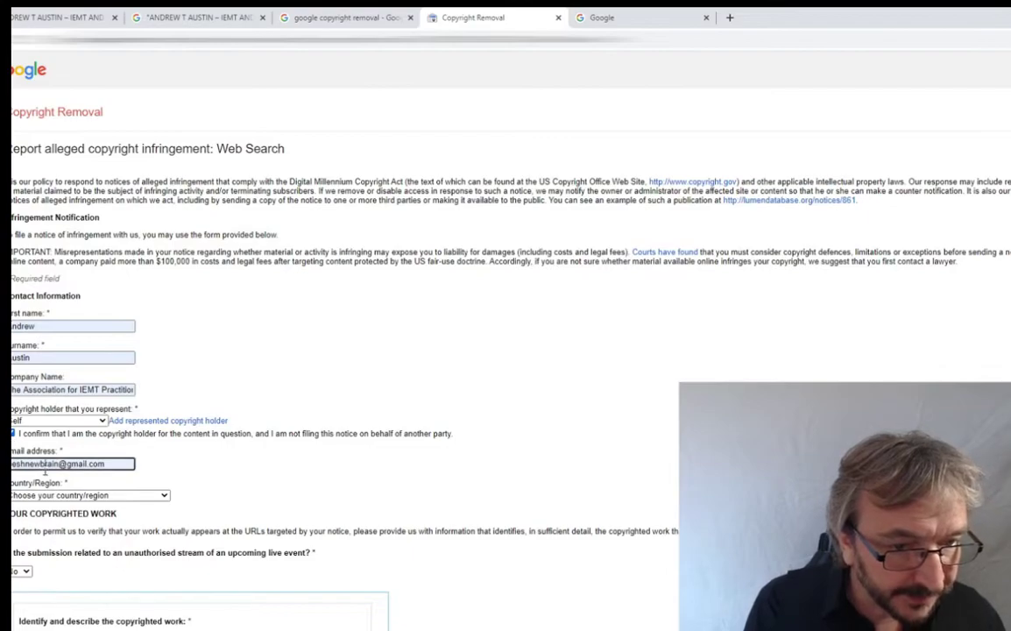
pyautogui.doubleClick(57, 464)
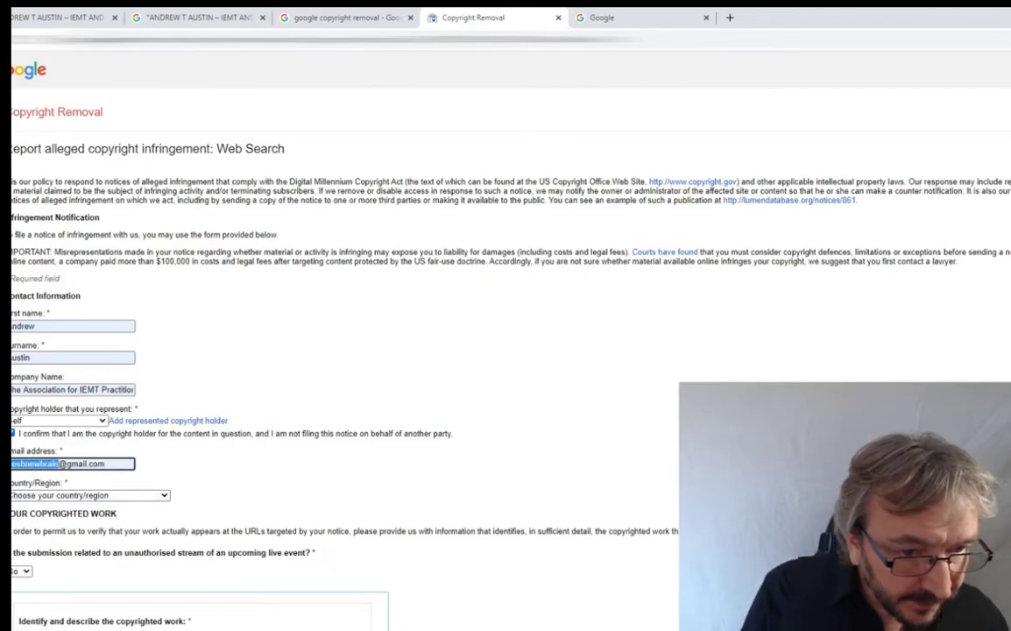
pyautogui.write('assoc')
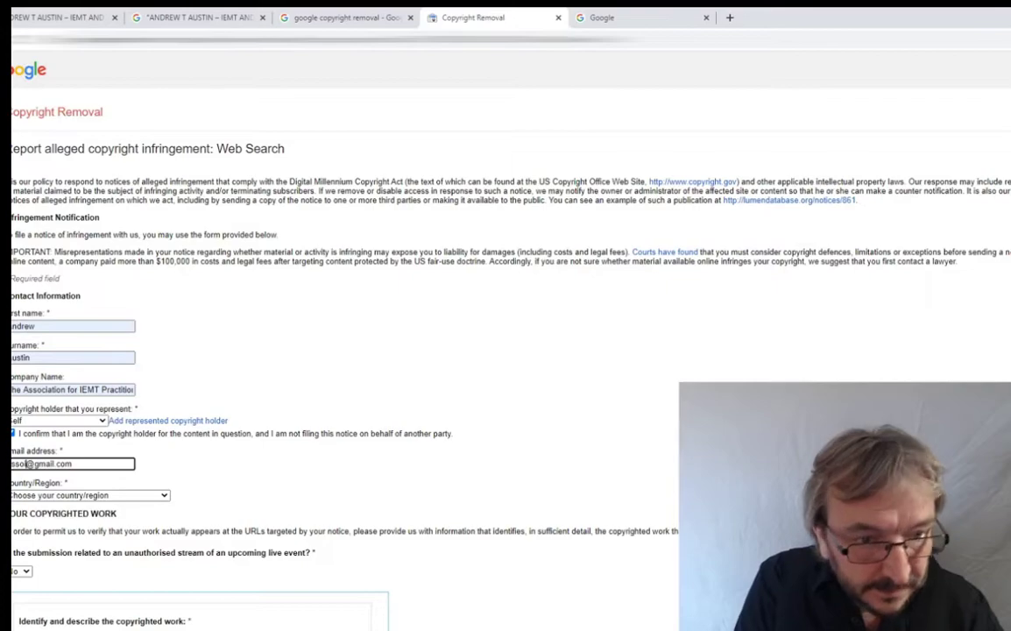
pyautogui.write('iation')
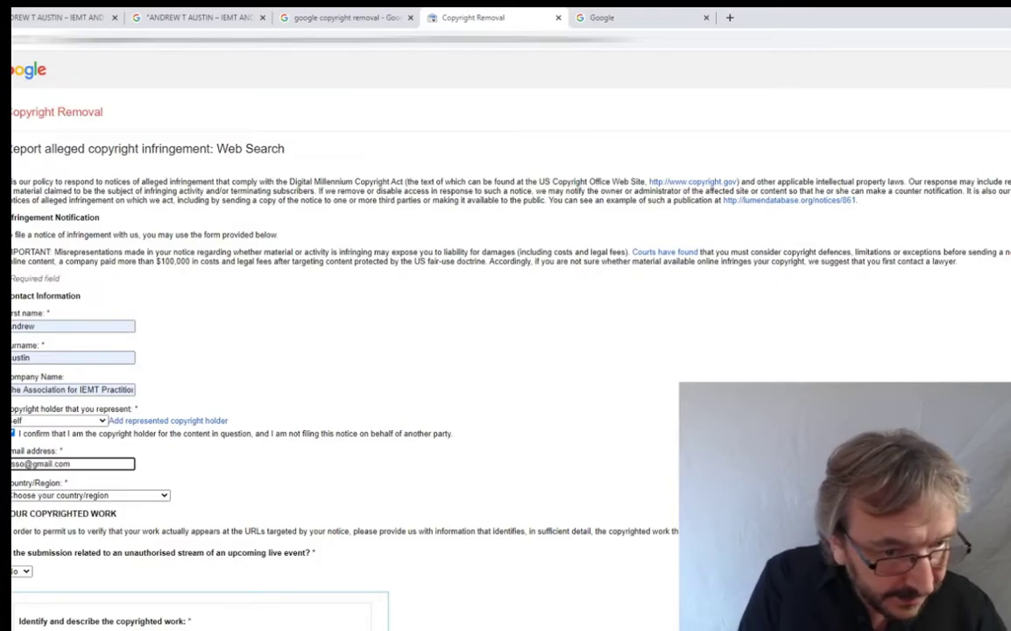
pyautogui.write('foriemt')
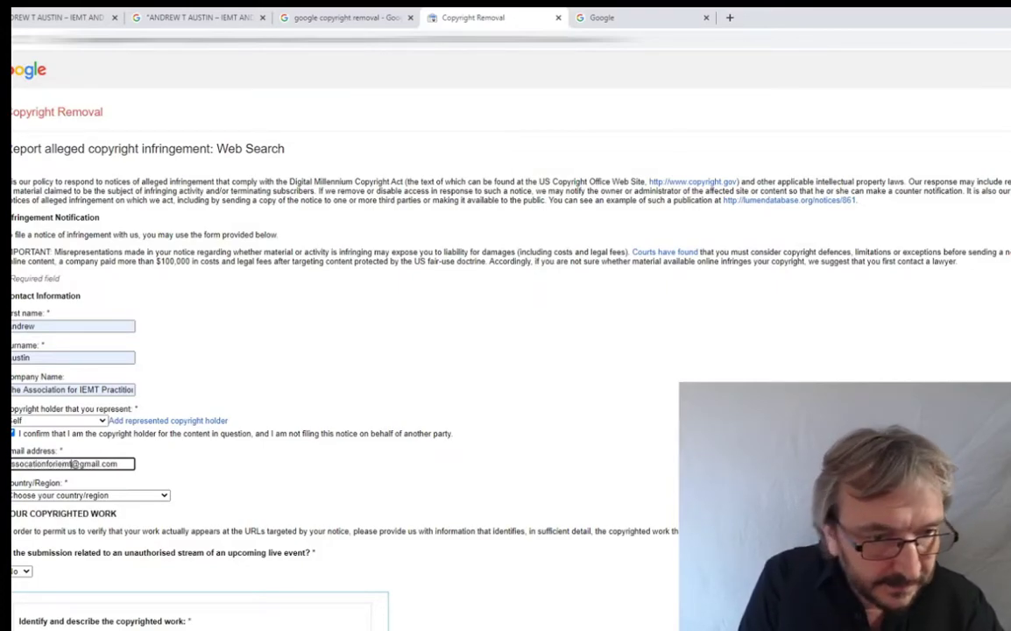
pyautogui.press('Tab')
pyautogui.write('united kingdom')
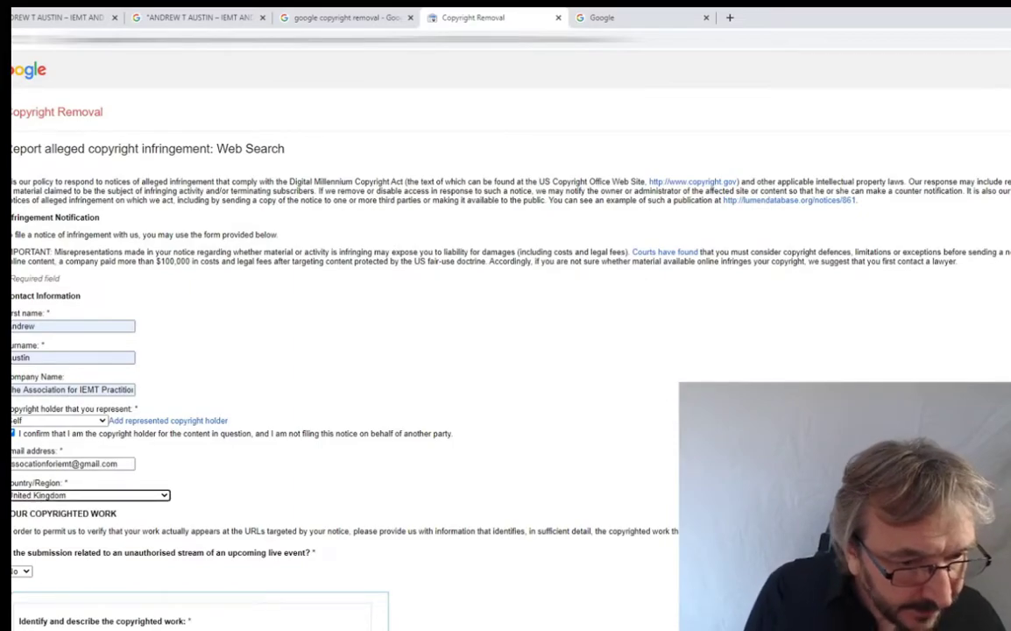
pyautogui.scroll(-3, 175, 508)
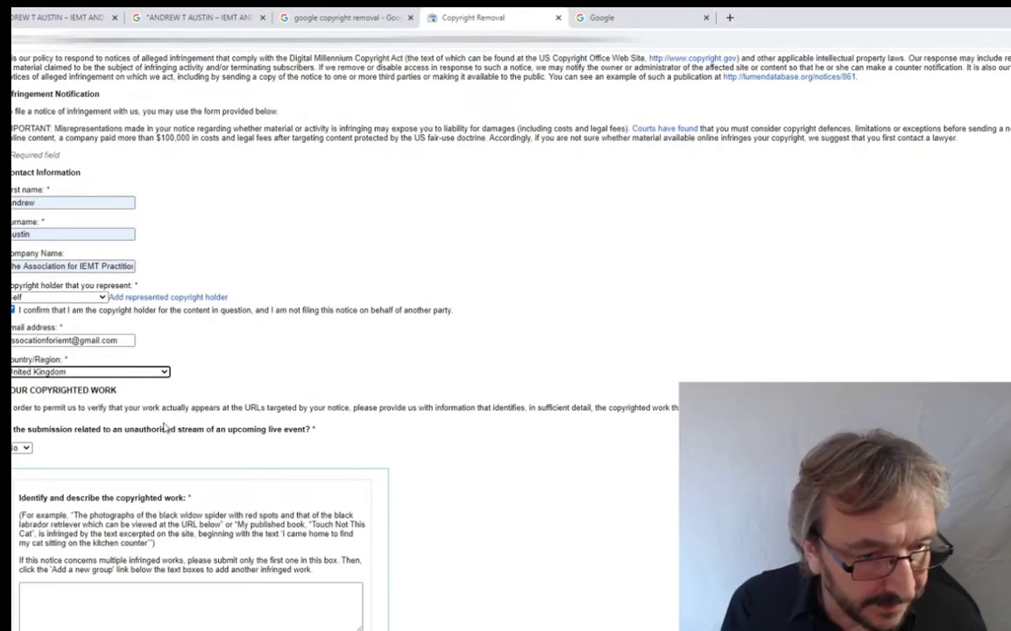
pyautogui.scroll(-3, 165, 426)
pyautogui.click(92, 354)
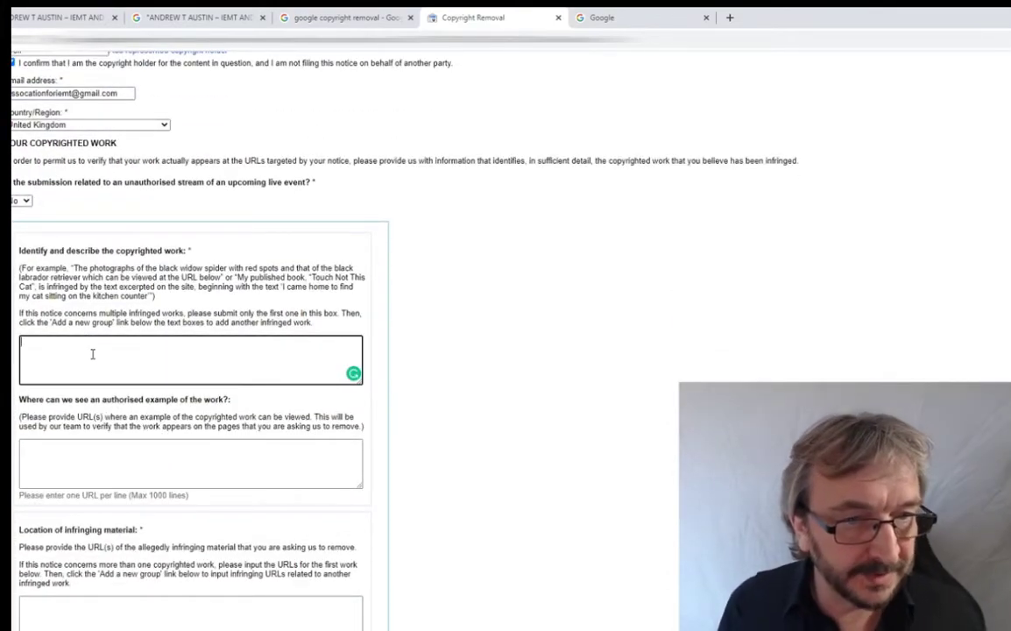
# Enter 'Online training program, video' and 'Integral Eye Movement Therapy practitioner videos', fixing misspellings.
pyautogui.write('Online traini')
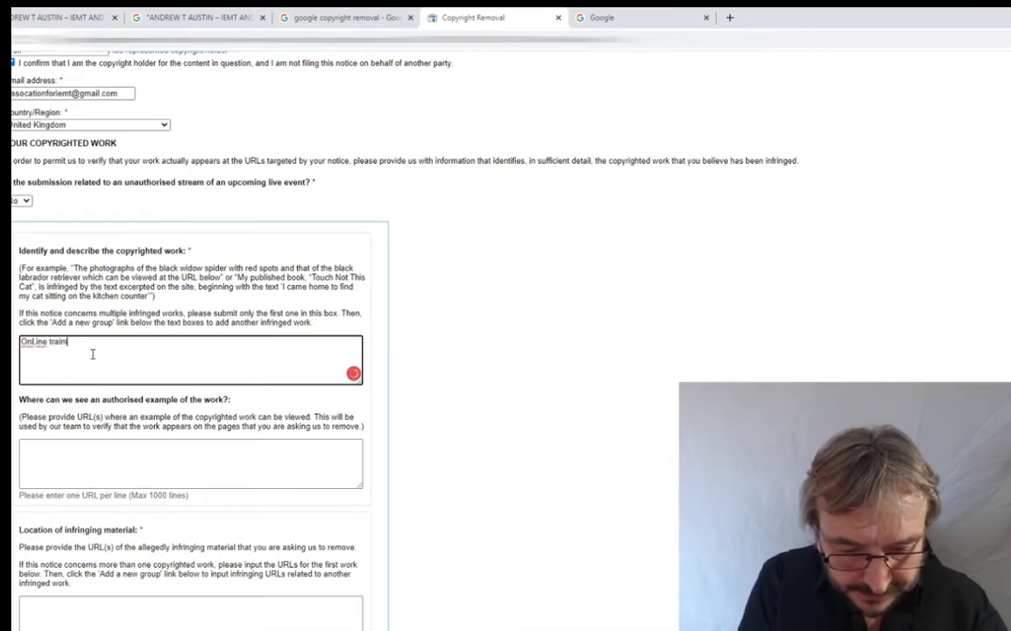
pyautogui.write('ng program, video')
pyautogui.click(31, 344)
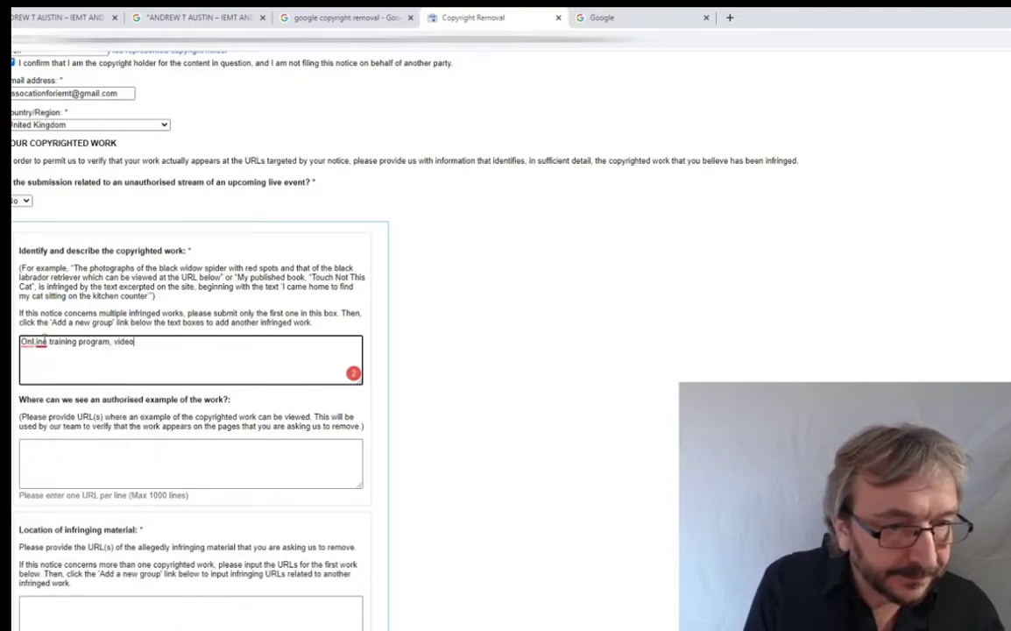
pyautogui.click(54, 349)
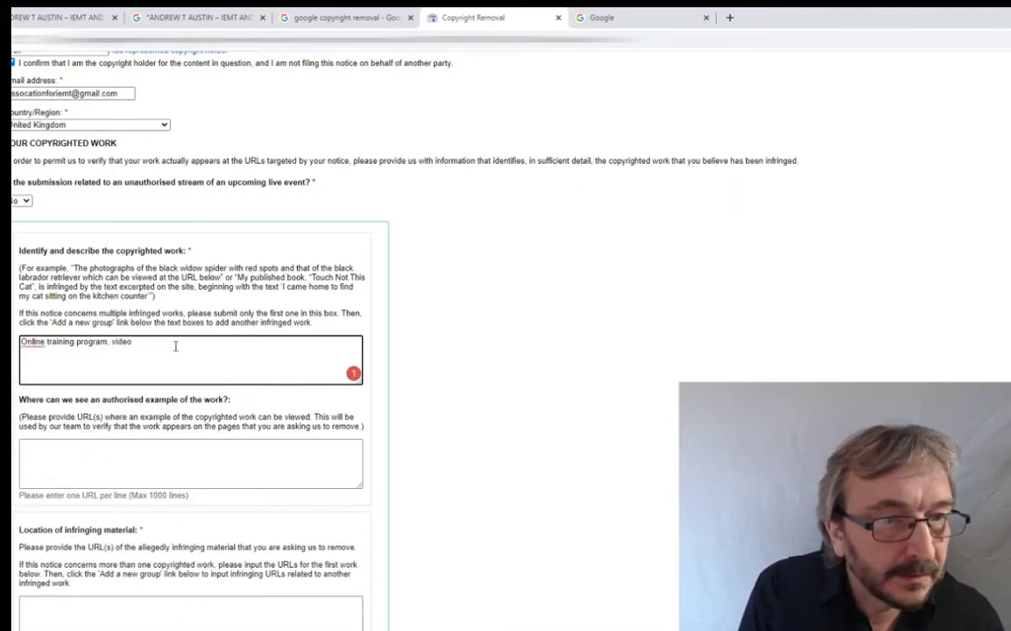
pyautogui.press('Return')
pyautogui.write('Integral Eye Movement Therapy pr')
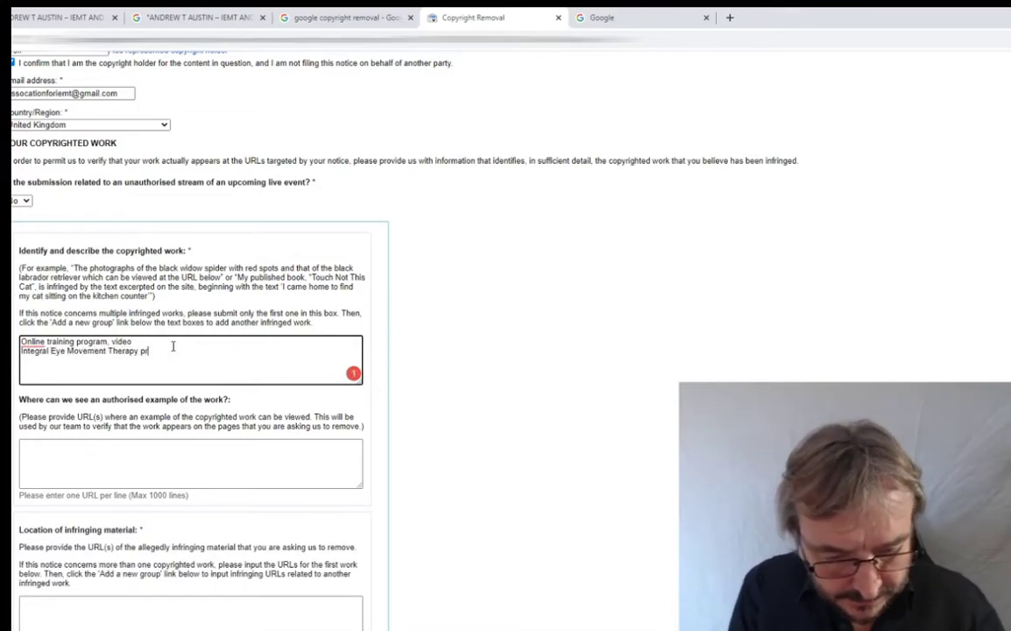
pyautogui.write('actitoners videos')
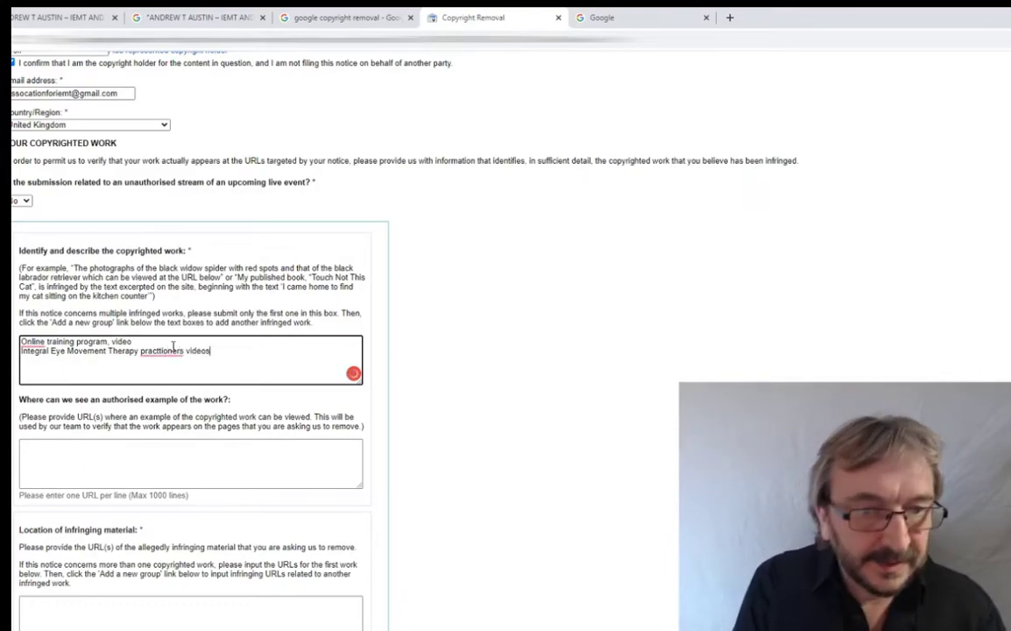
pyautogui.moveTo(137, 350)
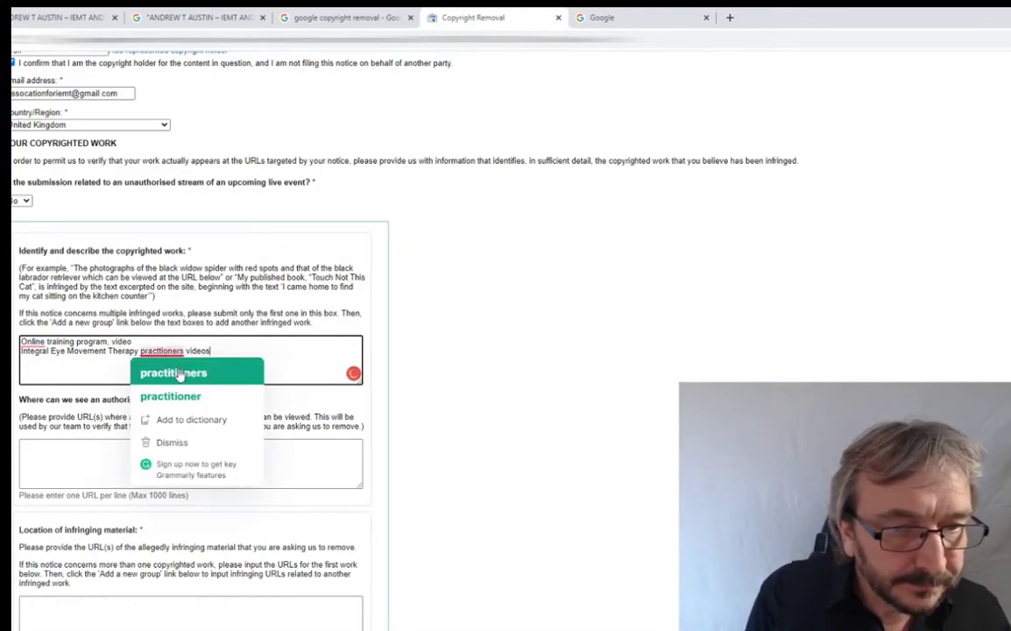
pyautogui.click(131, 396)
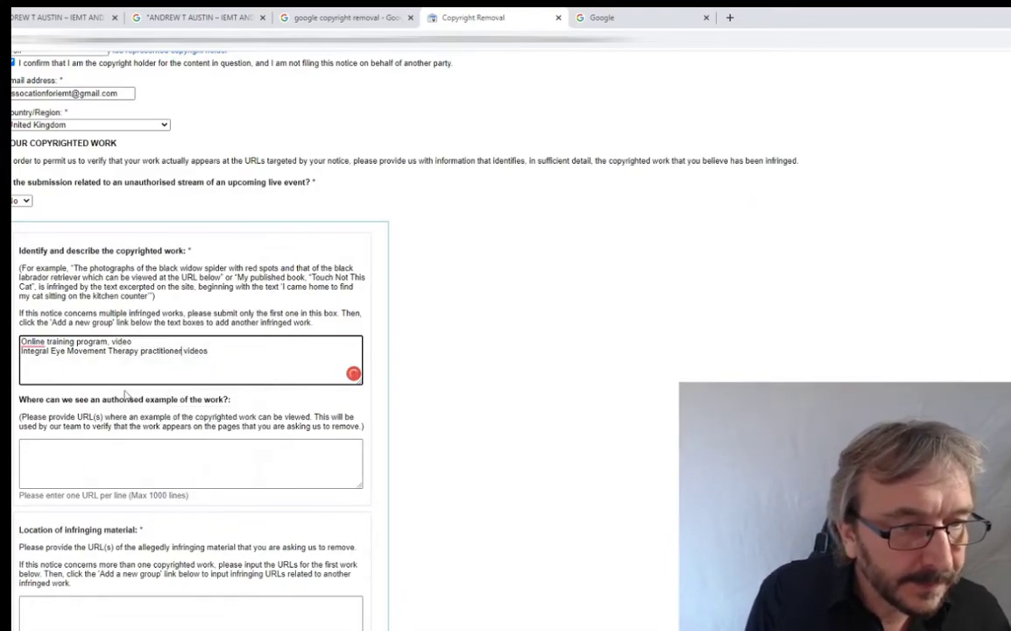
pyautogui.click(50, 463)
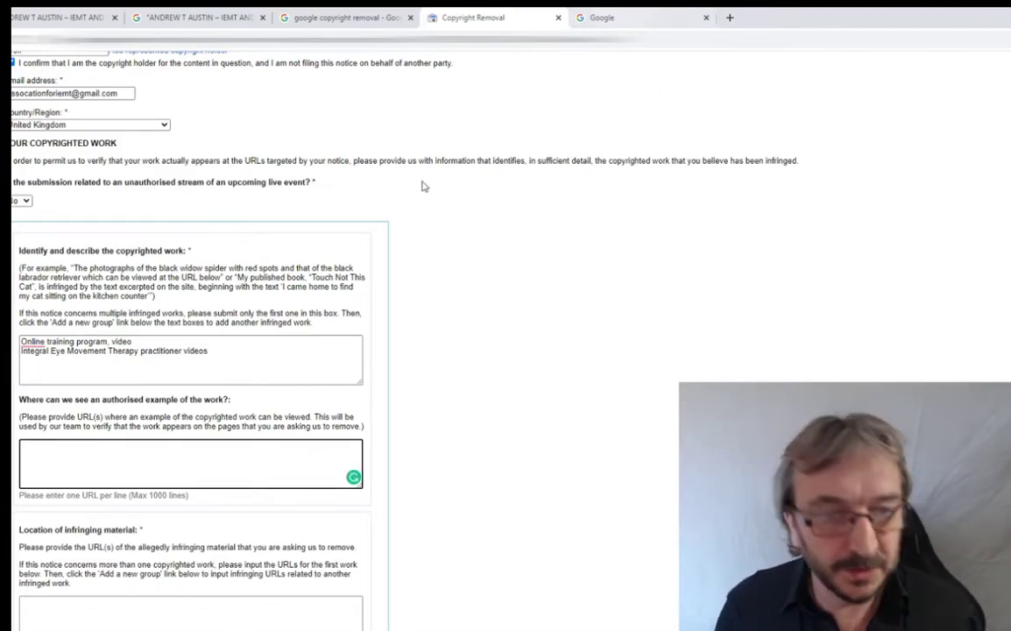
pyautogui.click(571, 15)
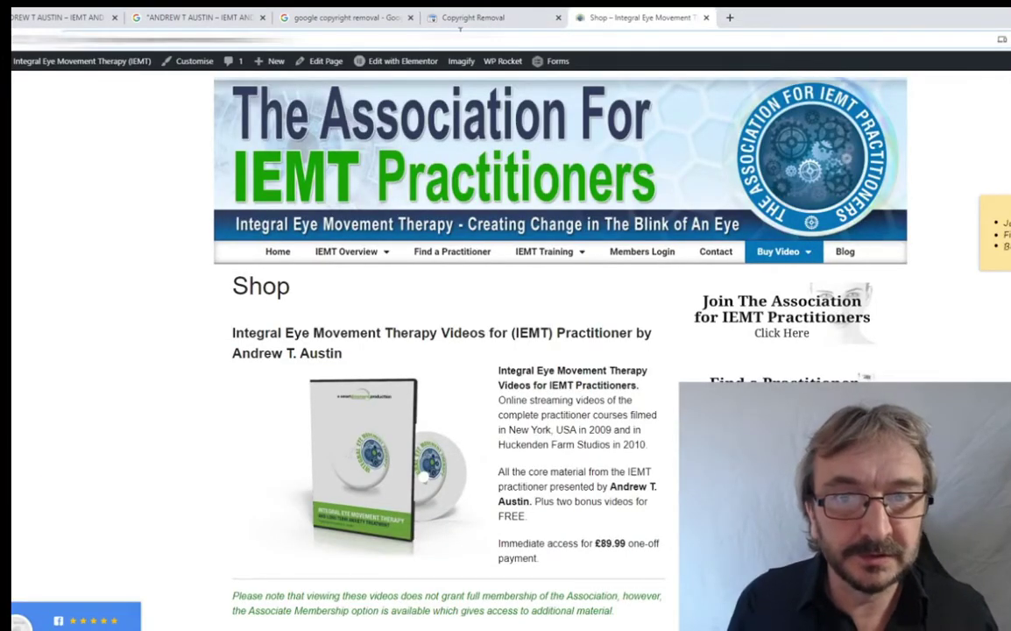
pyautogui.click(461, 21)
pyautogui.write('https://integraleyemovementtherapy.com/shop')
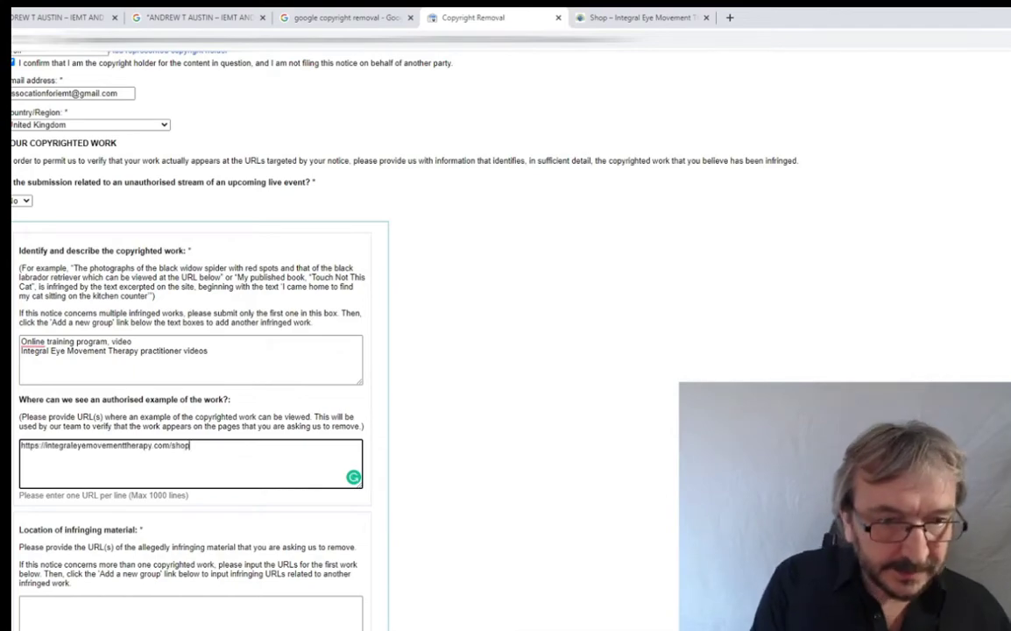
pyautogui.click(404, 444)
pyautogui.scroll(-2, 61, 426)
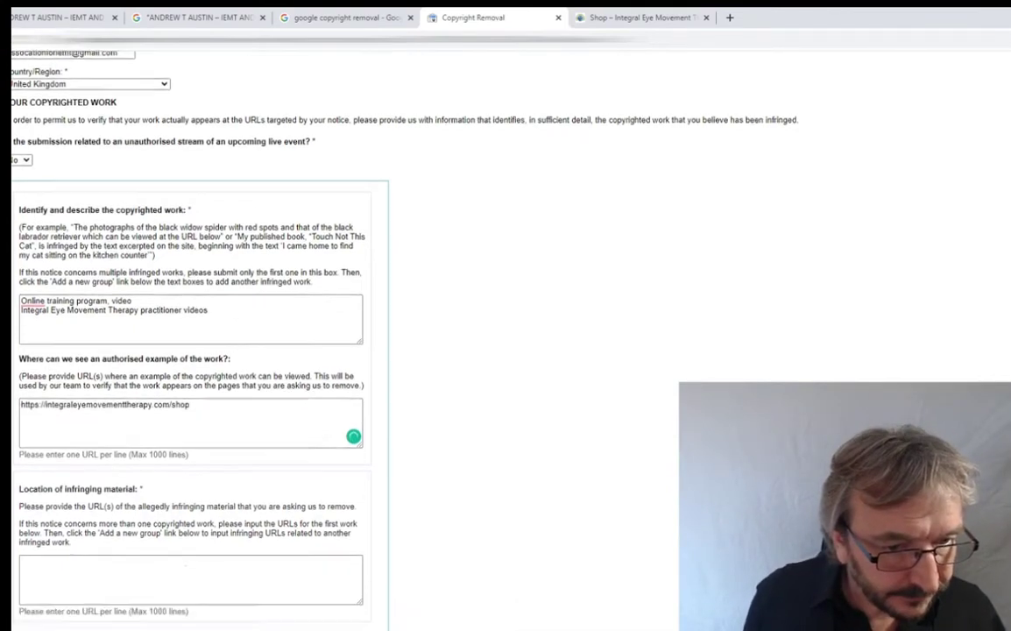
pyautogui.click(60, 426)
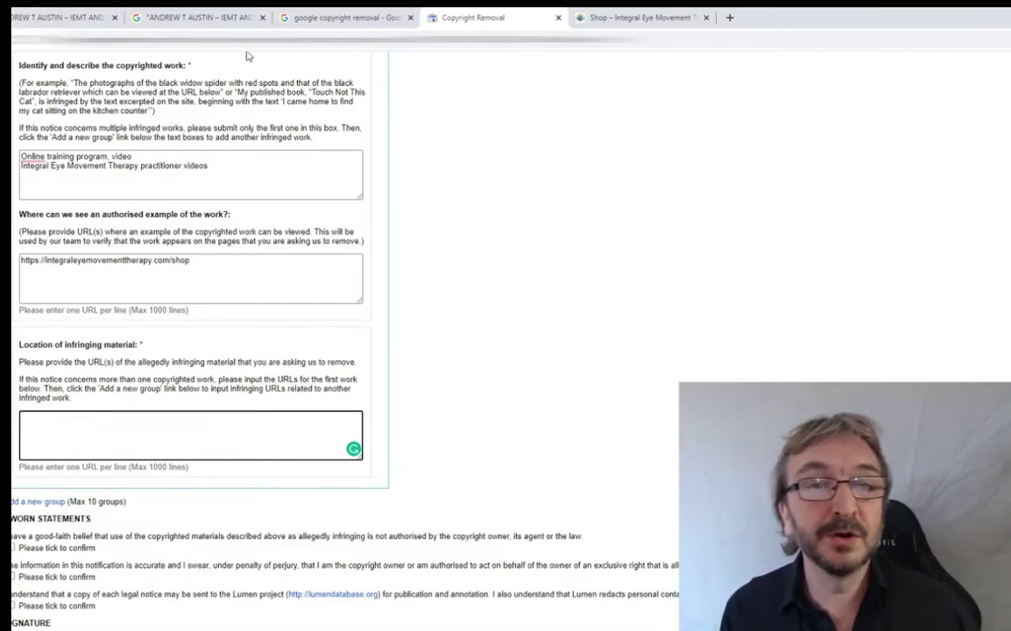
# Add the glukom product page URL as the first infringing location.
pyautogui.click(131, 17)
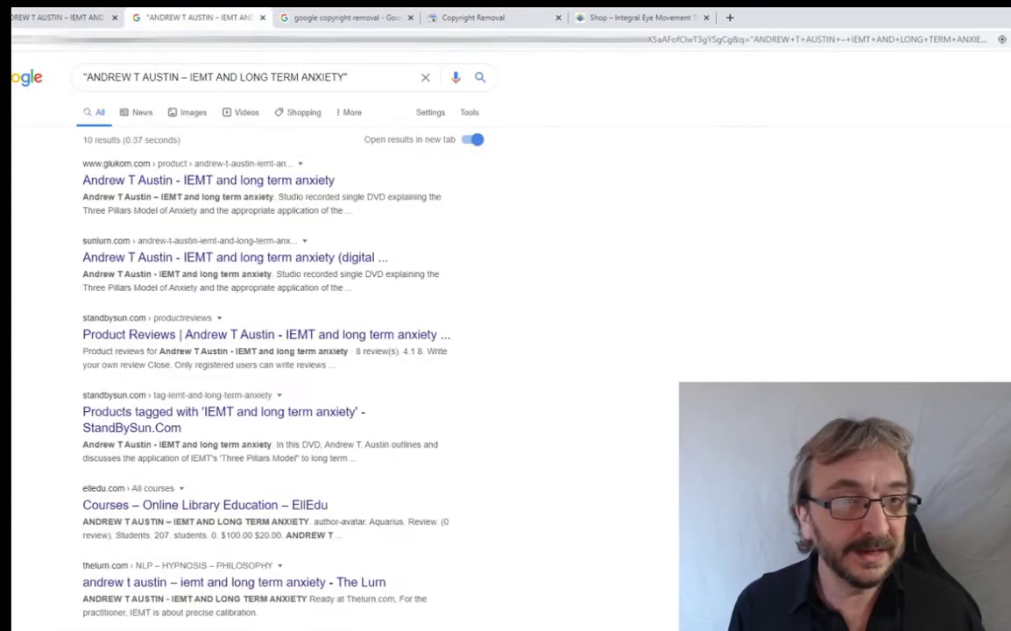
pyautogui.click(207, 178)
pyautogui.click(318, 22)
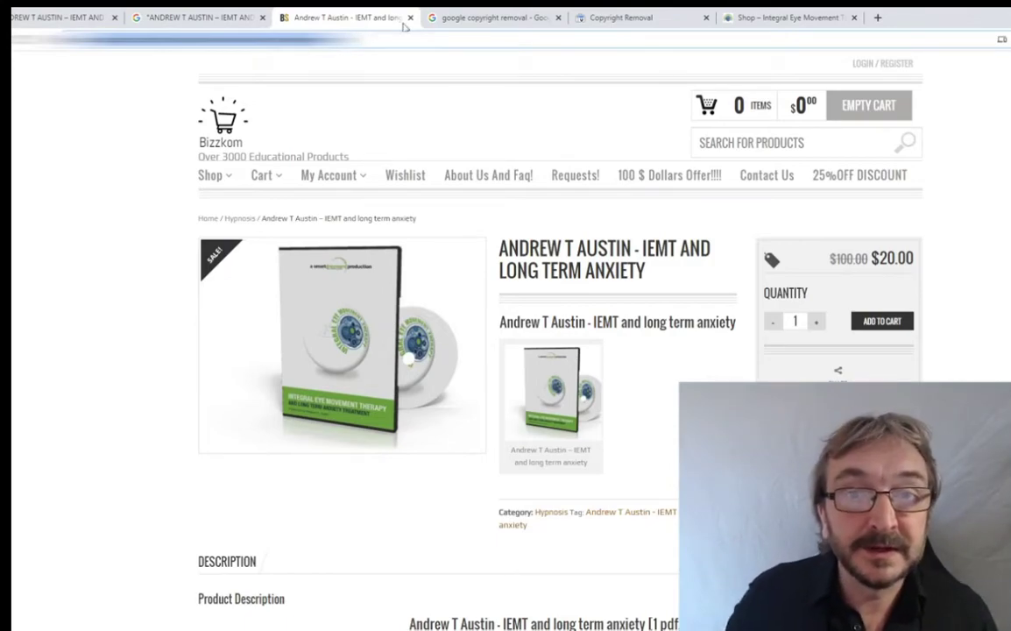
pyautogui.middleClick(369, 19)
pyautogui.click(478, 19)
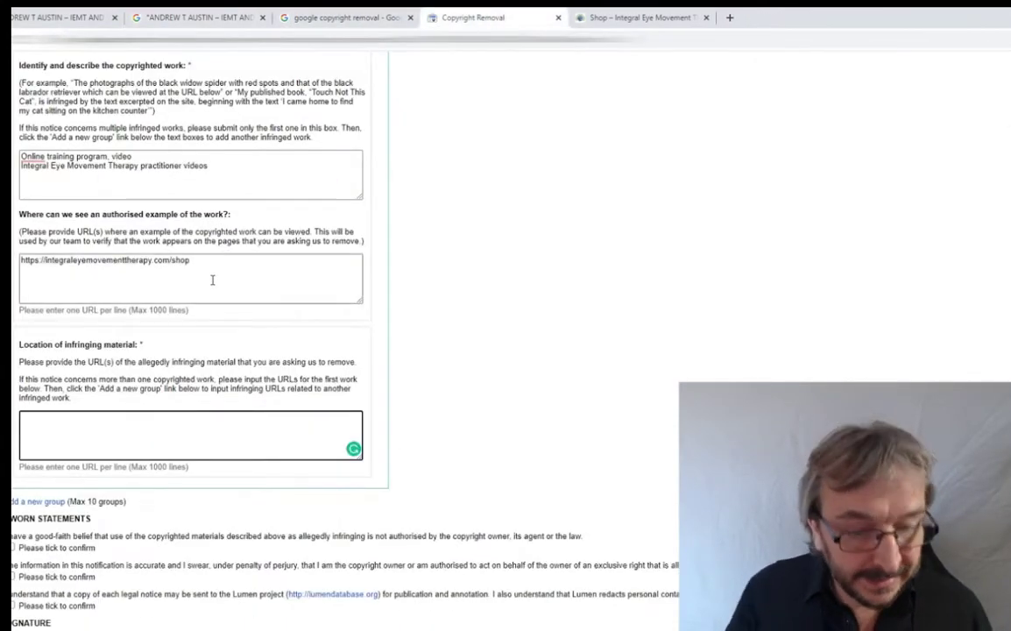
pyautogui.write('https://www.glukom.com/product/andrew-t-austin-iemt-and-long-term-anxiety')
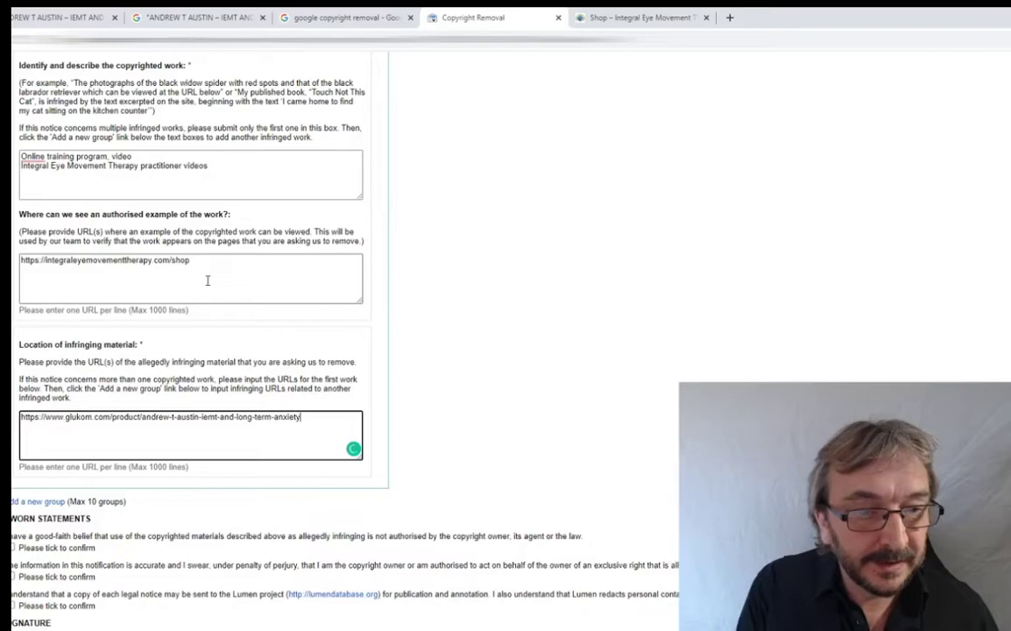
# Add the sunlurn andrew-t-austin-iemt-and-long-term-anxiety page URL on the next line.
pyautogui.click(184, 22)
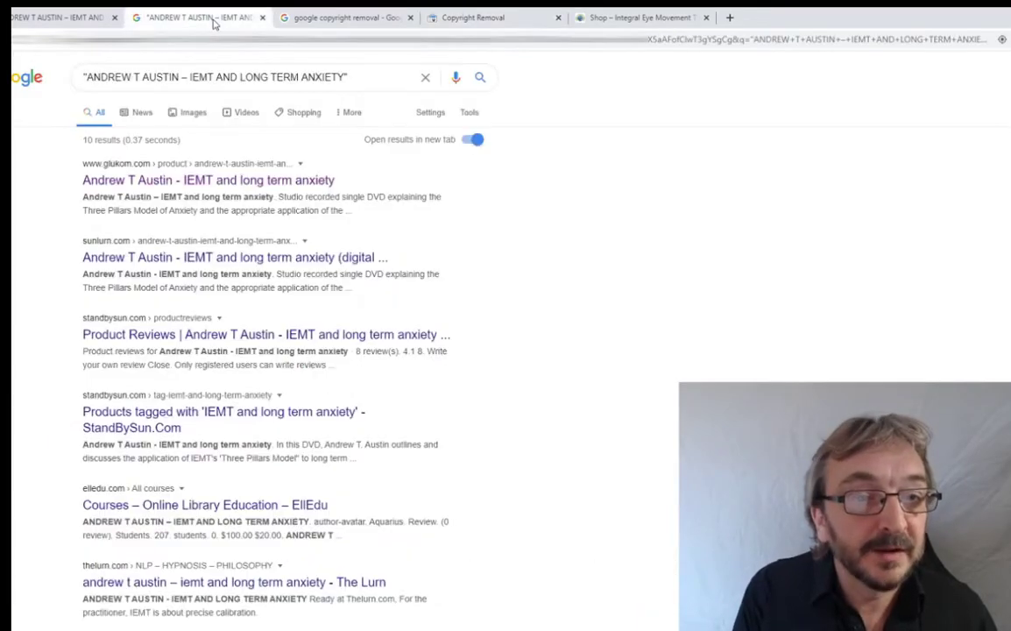
pyautogui.click(123, 256)
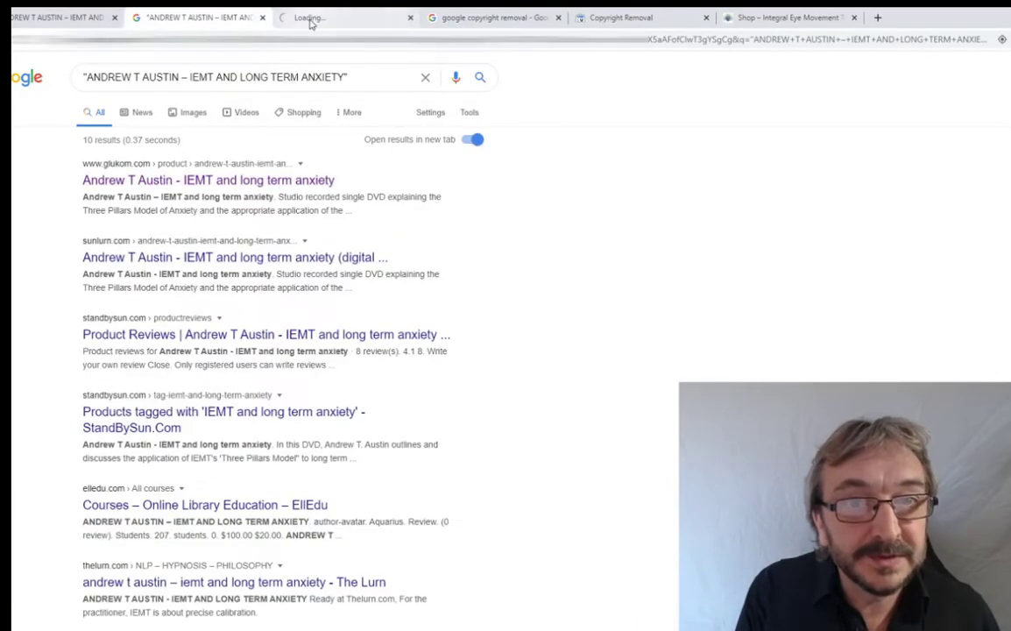
pyautogui.click(311, 21)
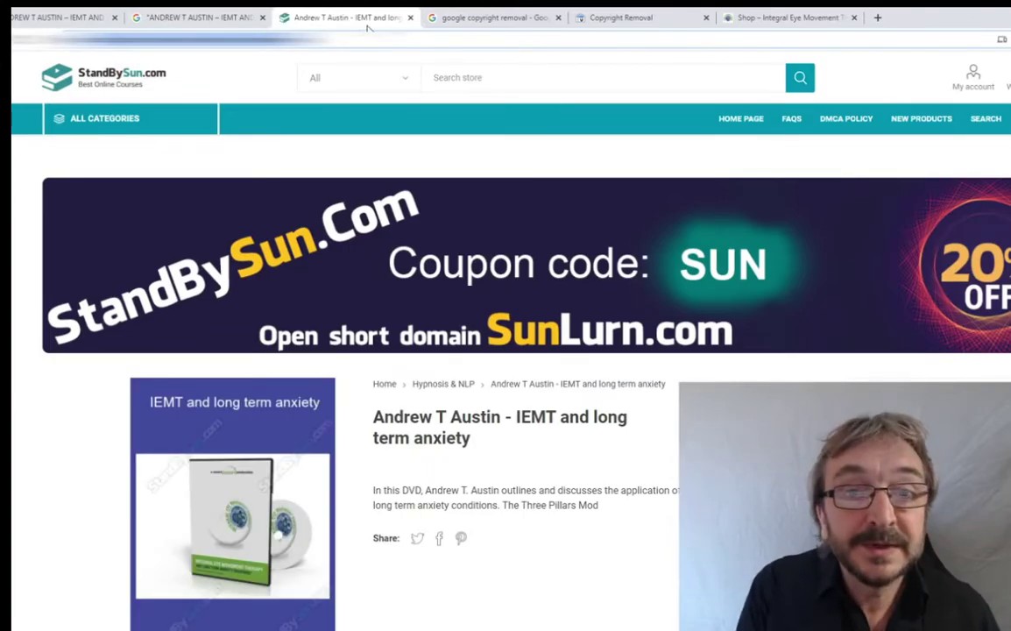
pyautogui.click(410, 17)
pyautogui.click(491, 20)
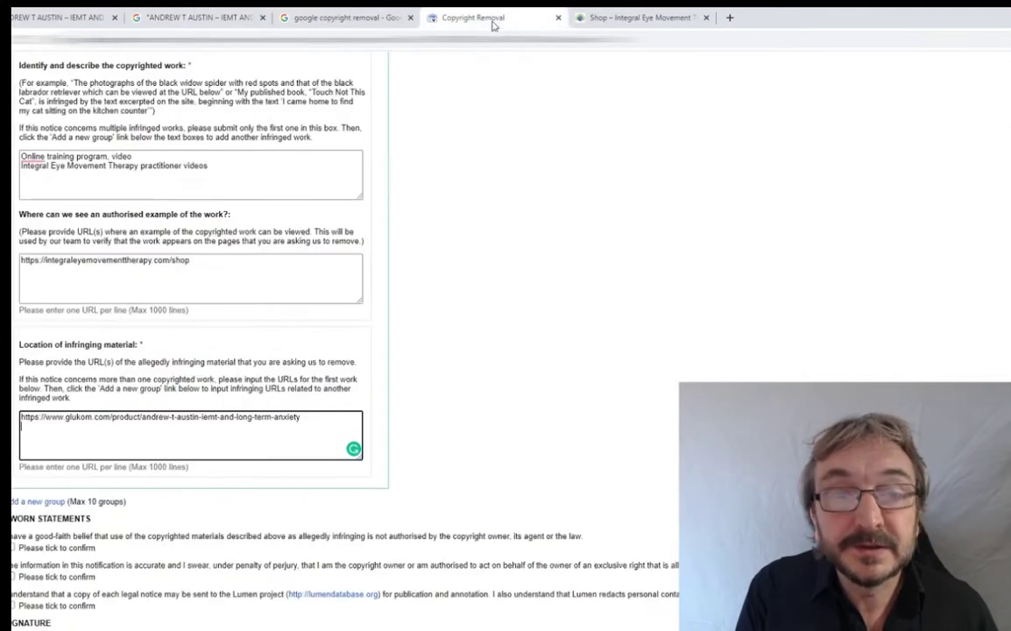
pyautogui.write('https://sunlurn.com/andrew-t-austin-iemt-and-long-term-anxiety')
pyautogui.press('Return')
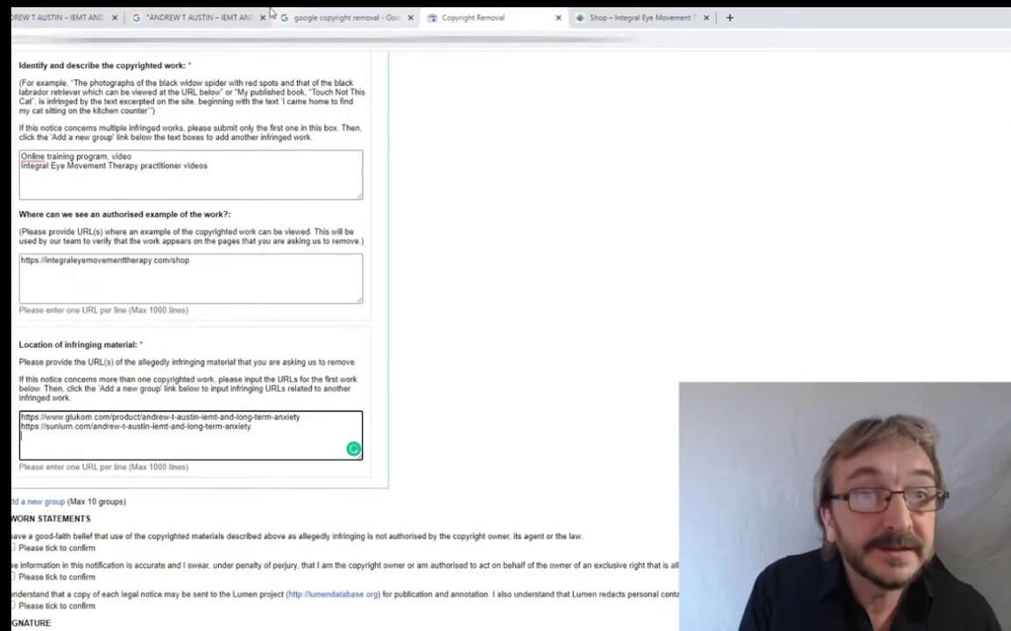
# Paste another copied pirate page address as a third infringing URL.
pyautogui.click(219, 17)
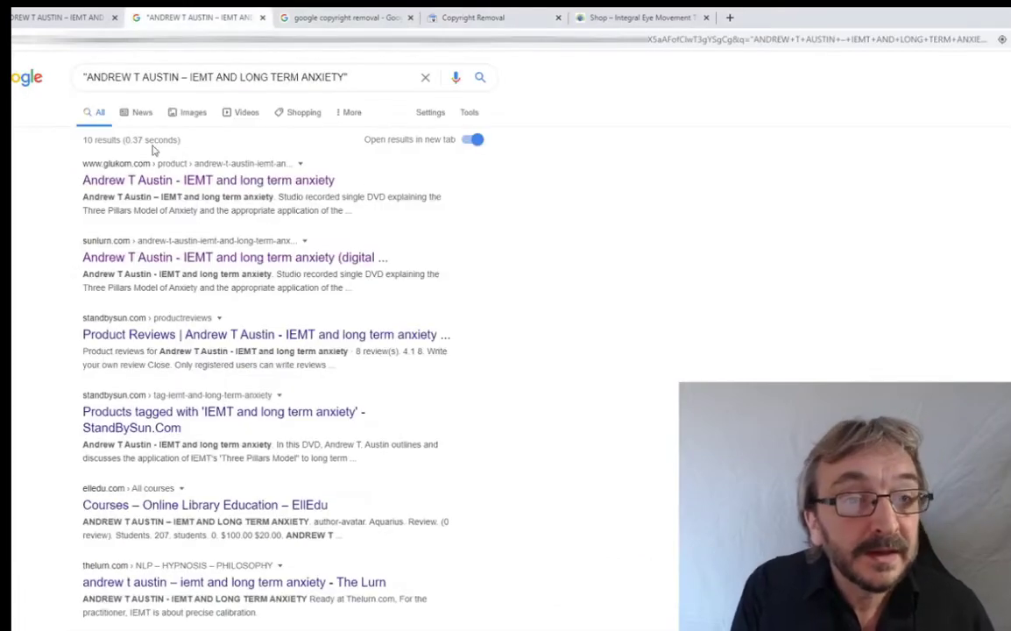
pyautogui.click(125, 335)
pyautogui.click(320, 20)
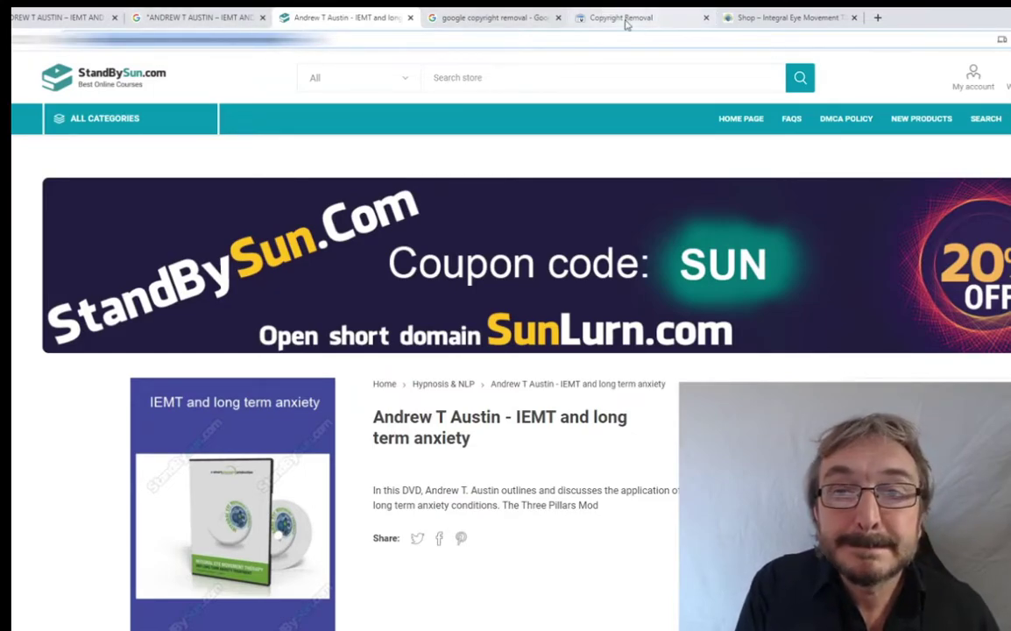
pyautogui.click(595, 17)
pyautogui.write('https://standbysun.com/product/andrew-t-austin-iemt-and-long-term-anxiety')
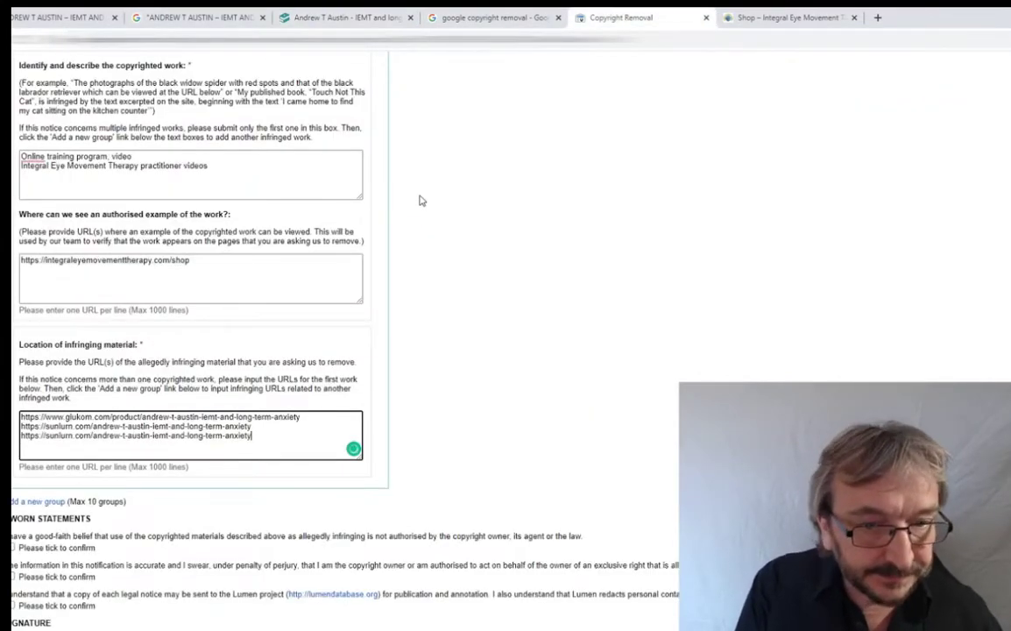
# Replace the duplicated third infringing line with the EllEdu course page URL.
pyautogui.click(198, 17)
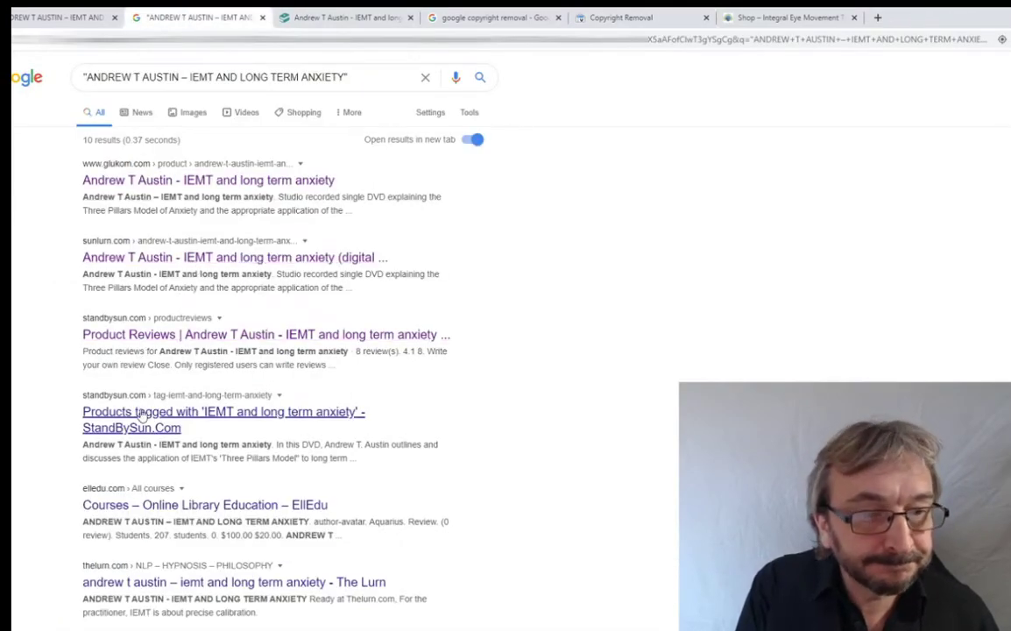
pyautogui.click(132, 503)
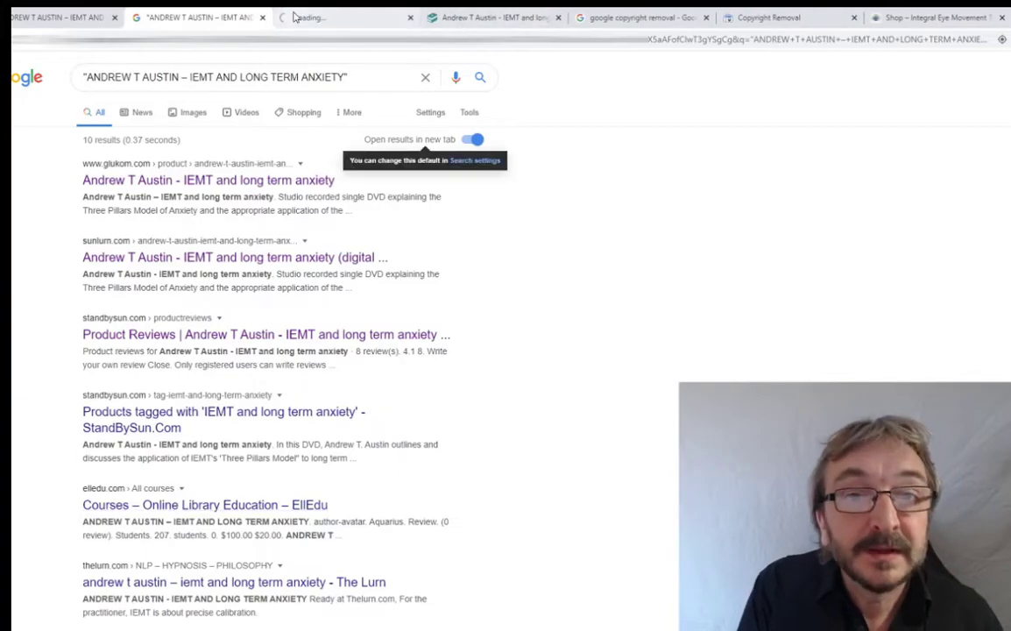
pyautogui.click(350, 17)
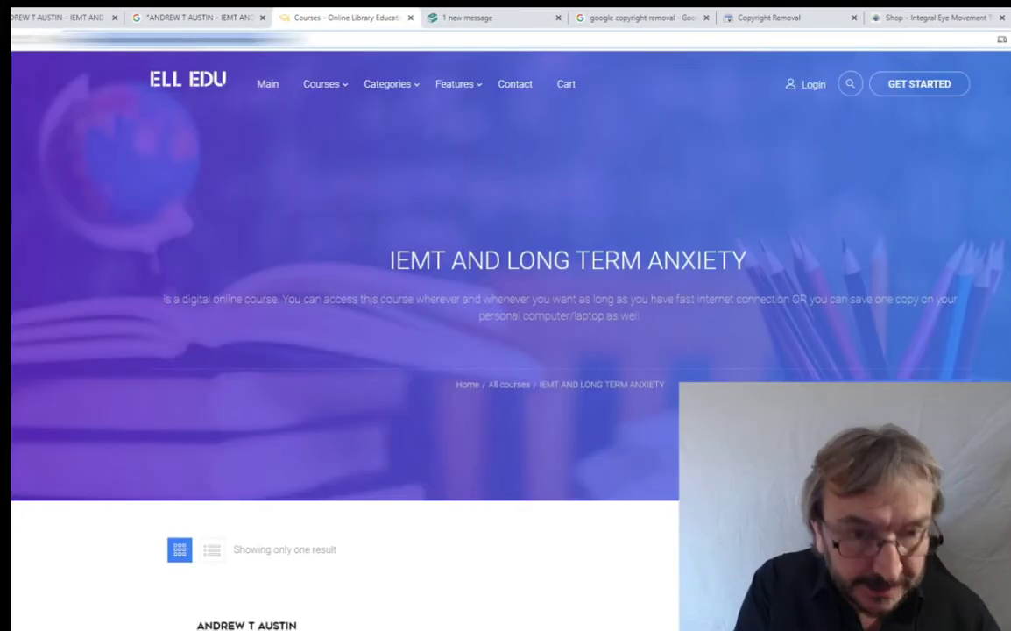
pyautogui.scroll(-5, 263, 263)
pyautogui.scroll(4, 350, 332)
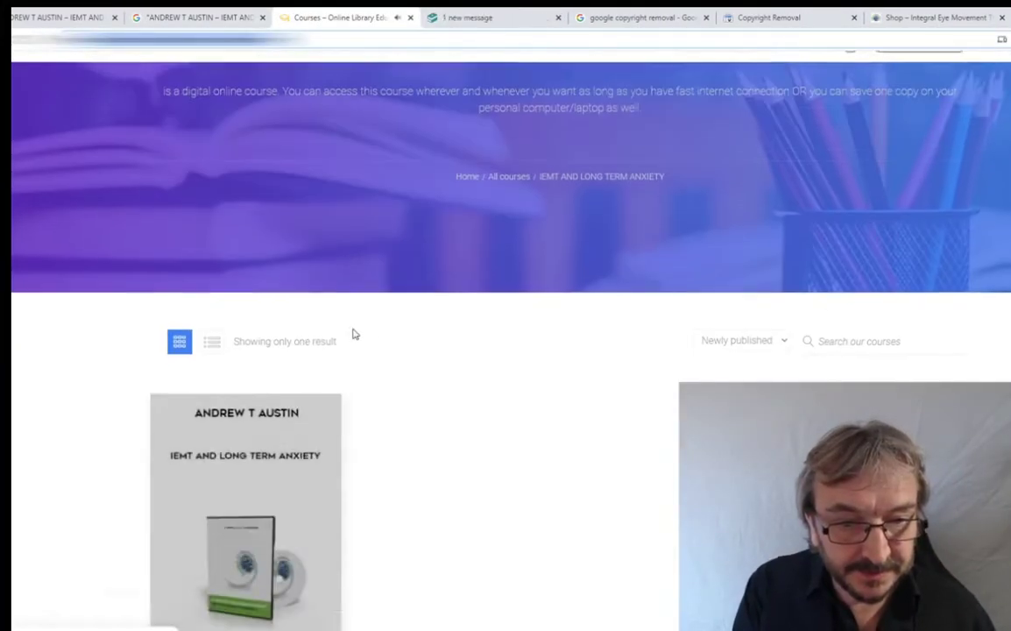
pyautogui.scroll(-3, 239, 422)
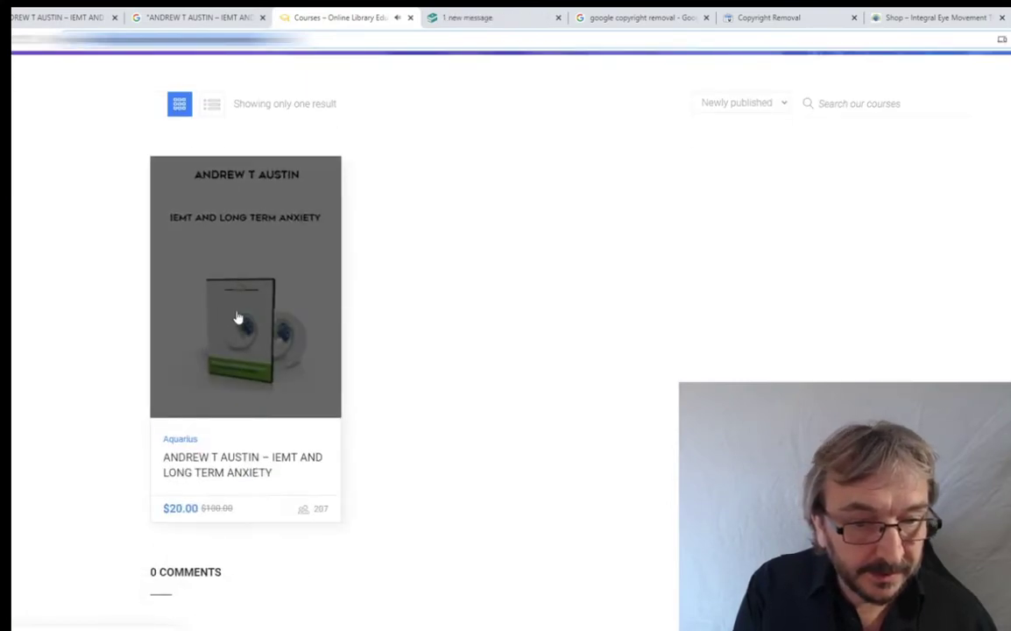
pyautogui.click(236, 317)
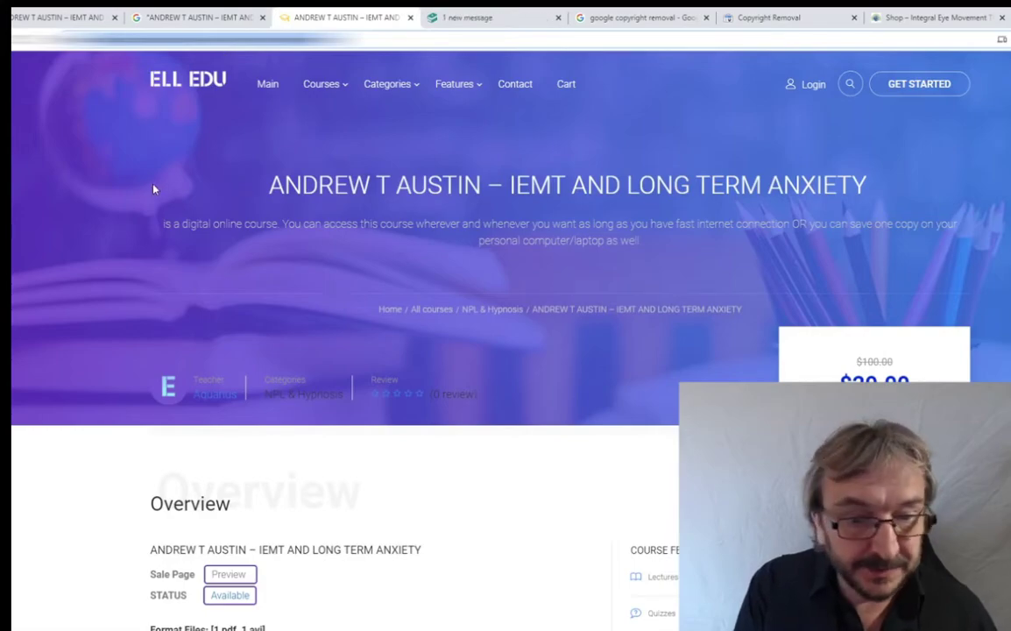
pyautogui.click(495, 17)
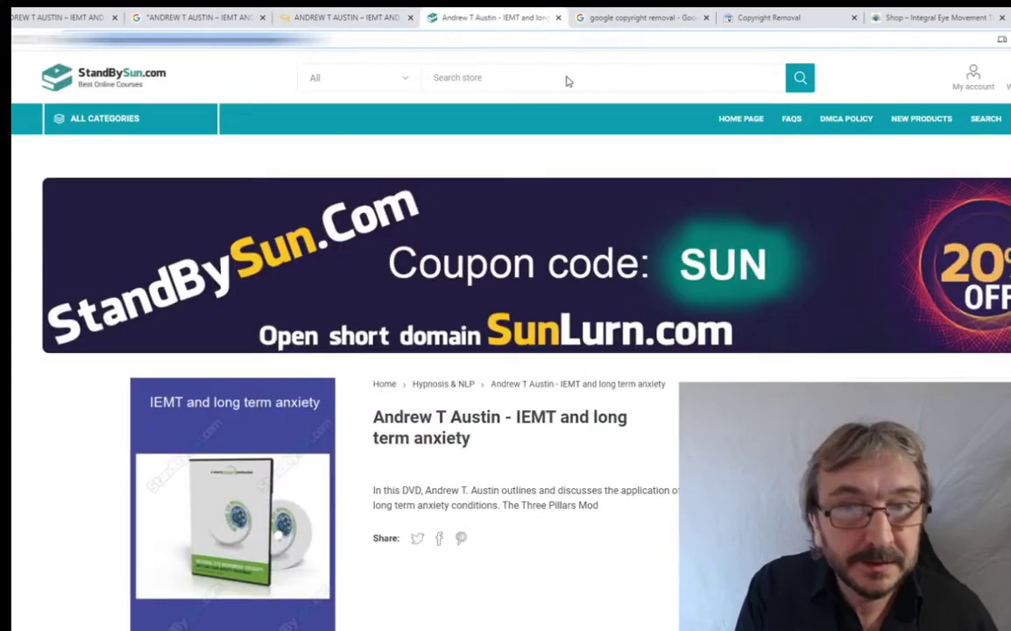
pyautogui.click(558, 17)
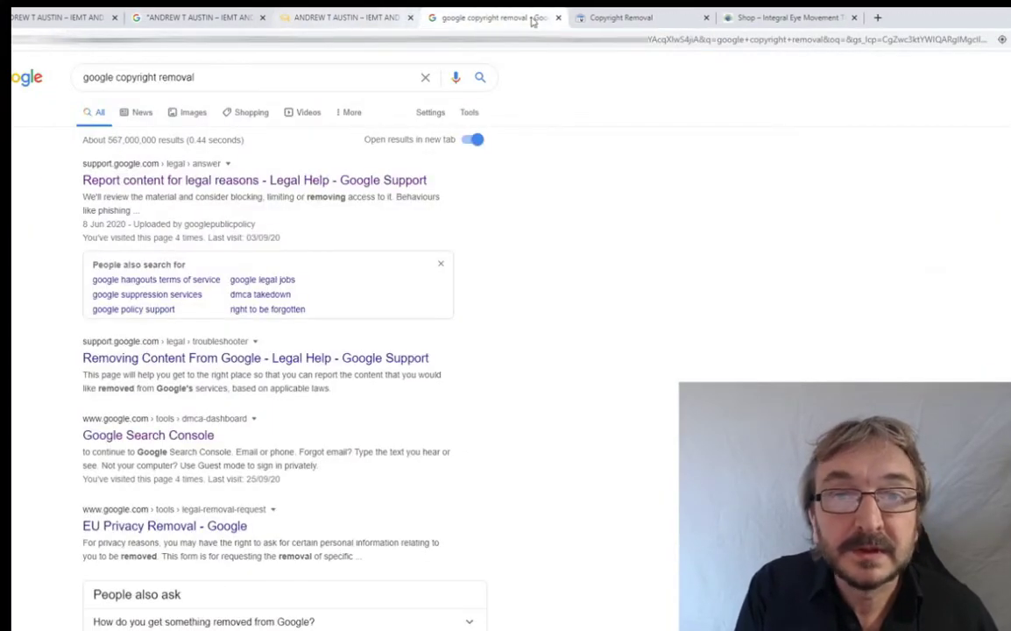
pyautogui.click(640, 18)
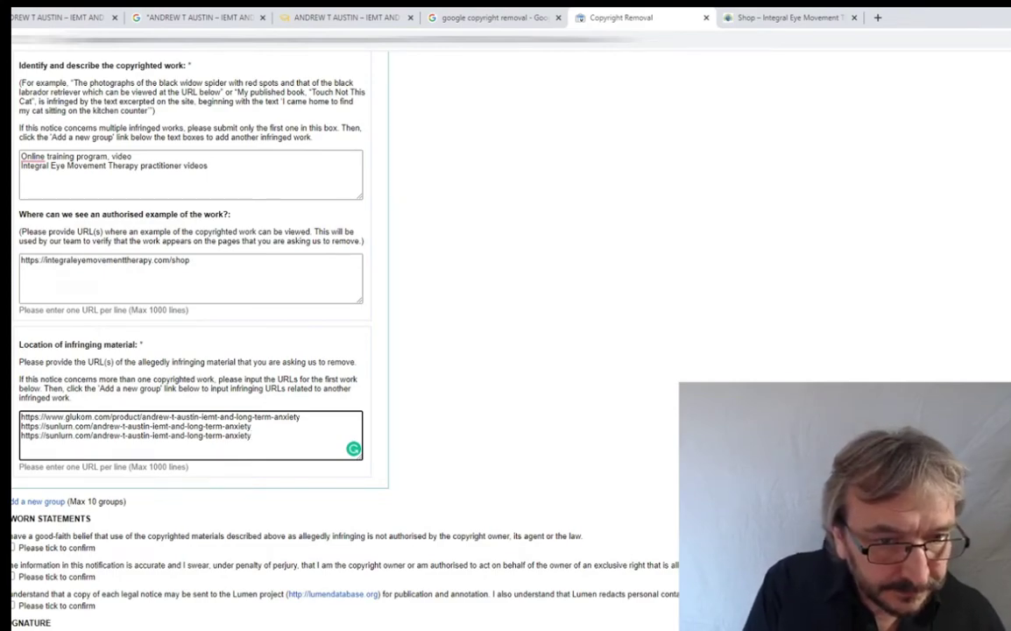
pyautogui.moveTo(255, 435); pyautogui.dragTo(19, 436)
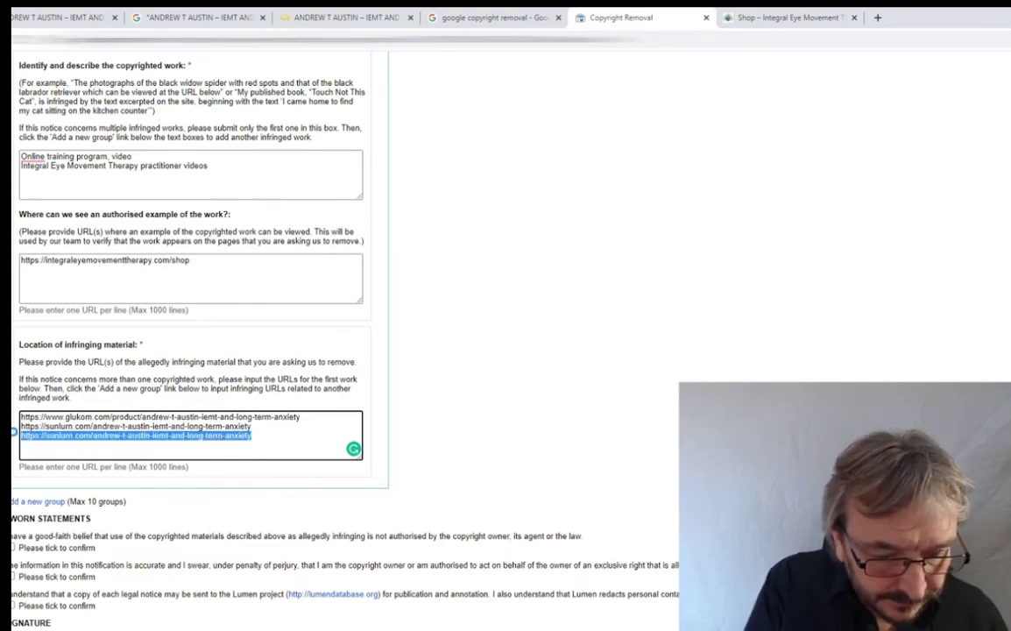
pyautogui.write('https://elledu.com/courses/andrew-t-austin-iemt-and-long-term-anxiety/')
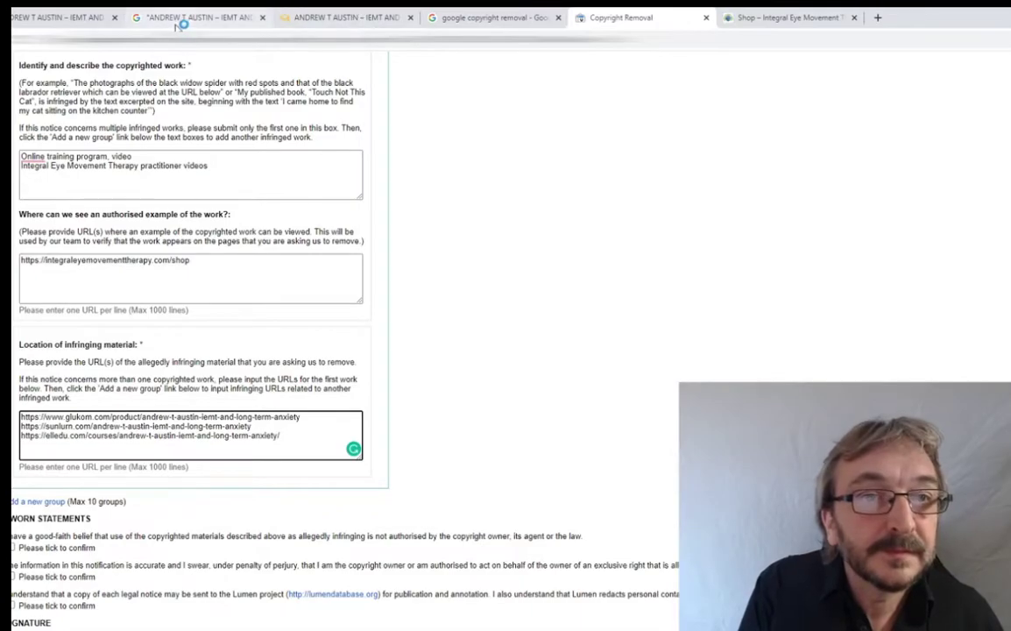
# Add the Bizzkom tag page URL on a new line.
pyautogui.click(241, 12)
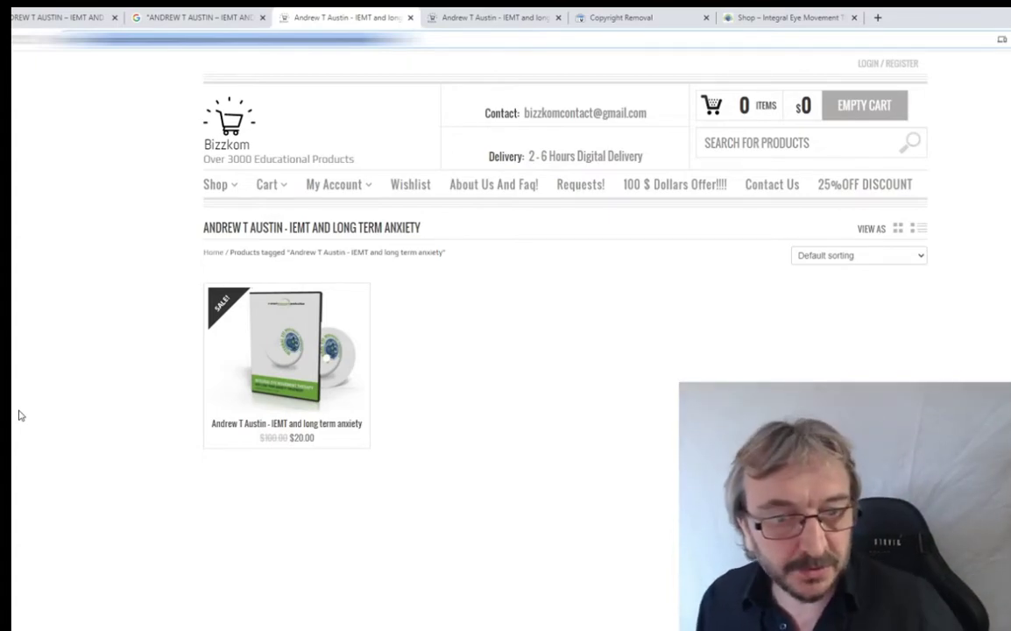
pyautogui.click(287, 351)
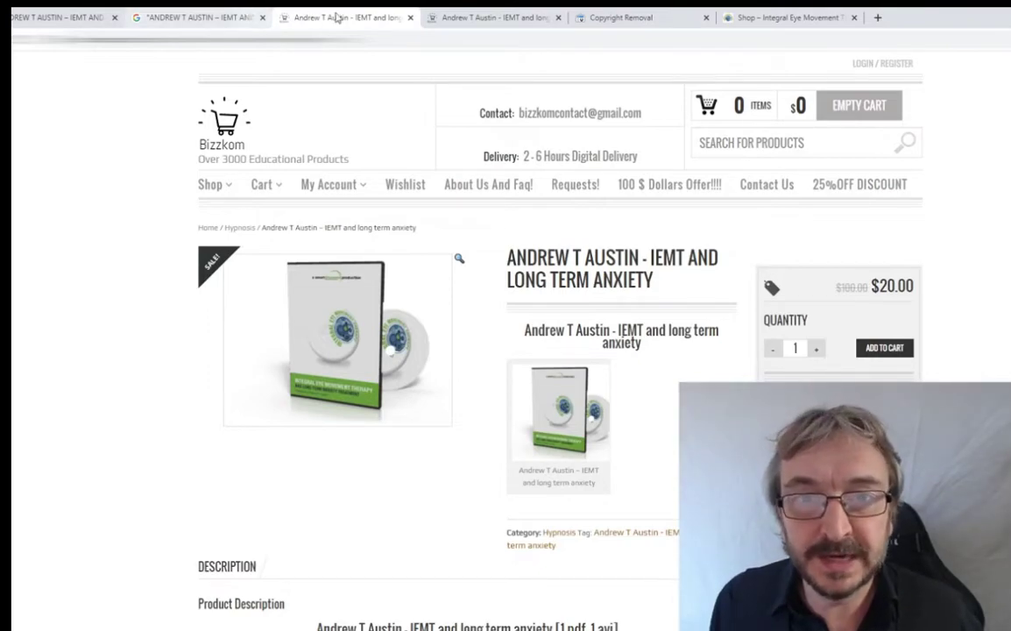
pyautogui.click(447, 21)
pyautogui.click(631, 19)
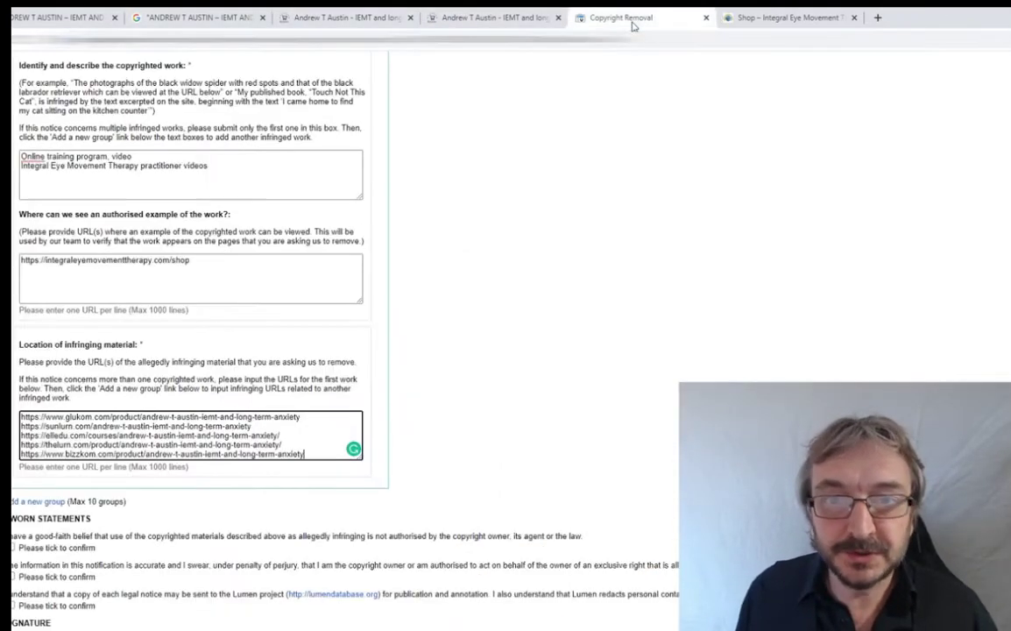
pyautogui.press('Return')
pyautogui.write('https://www.bizzkom.com/product-tag/andrew-t-austin-iemt-and-long-term-anxiety?view=list')
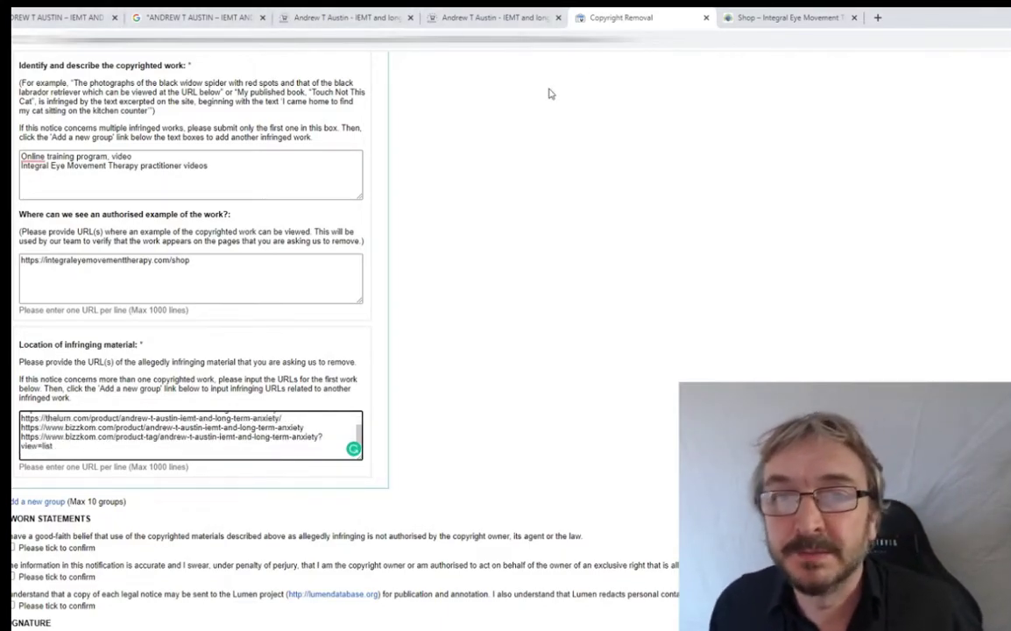
# Add the imcarea archive and product page URLs to the infringing list.
pyautogui.click(219, 19)
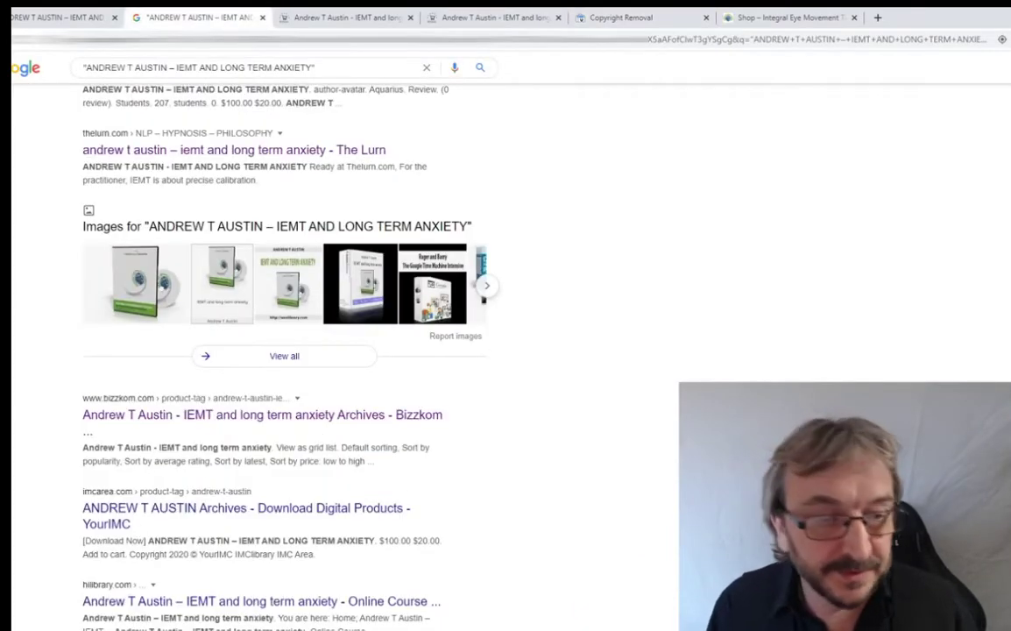
pyautogui.click(343, 17)
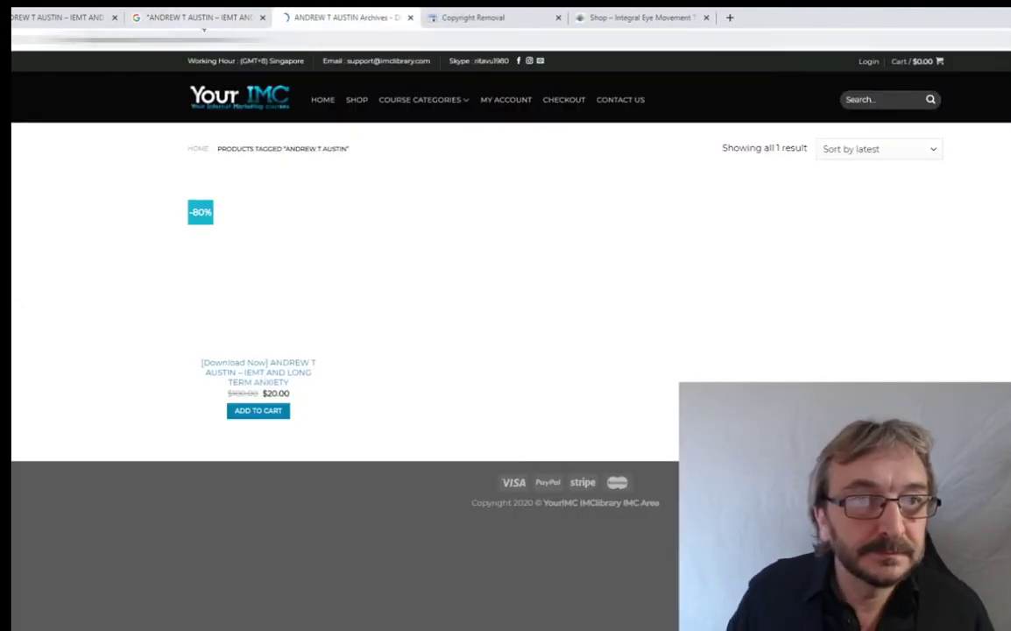
pyautogui.hotkey('ctrl', 'Tab')
pyautogui.hotkey('ctrl', 'v')
pyautogui.hotkey('ctrl', 'shift', 'Tab')
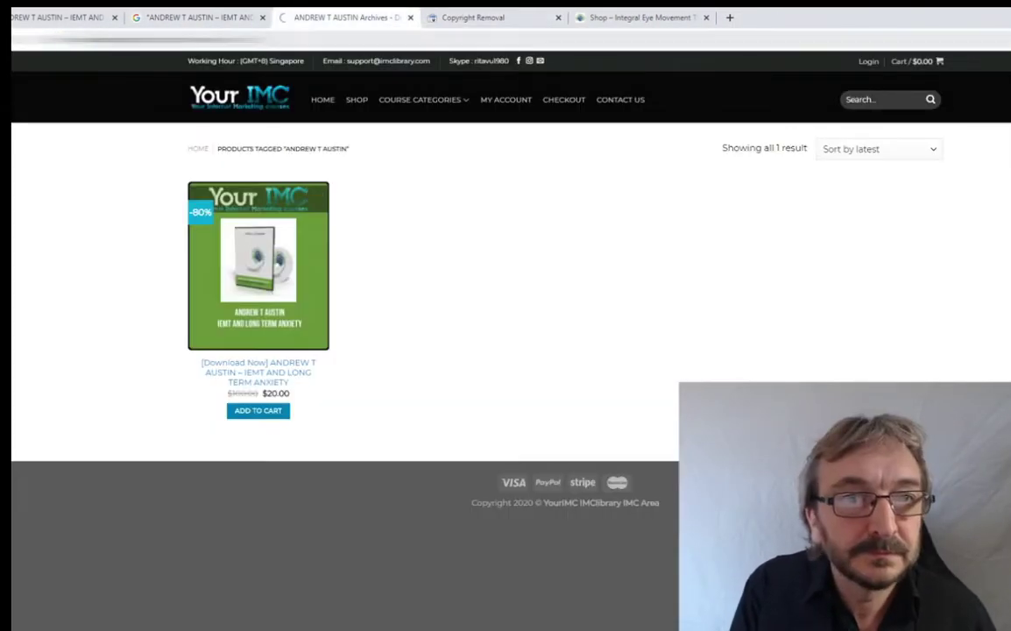
pyautogui.click(259, 368)
pyautogui.hotkey('ctrl', 'Tab')
pyautogui.write('https://imcarea.com/product/andrew-t-austin-iemt-and-long-term-anxiety/')
pyautogui.hotkey('ctrl', 'shift', 'Tab')
pyautogui.hotkey('ctrl', 'shift', 'Tab')
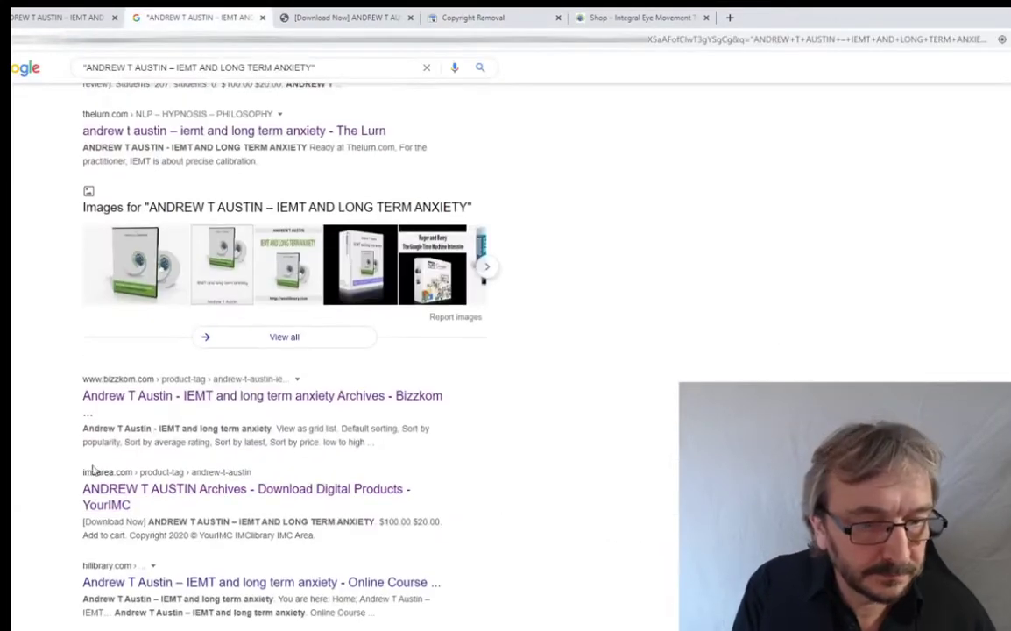
# Add the hillibrary course page URL to the infringing list.
pyautogui.middleClick(261, 537)
pyautogui.click(322, 18)
pyautogui.hotkey('ctrl', 'Tab')
pyautogui.hotkey('ctrl', 'Tab')
pyautogui.write('https://hillibrary.com/?attachment_id=63530')
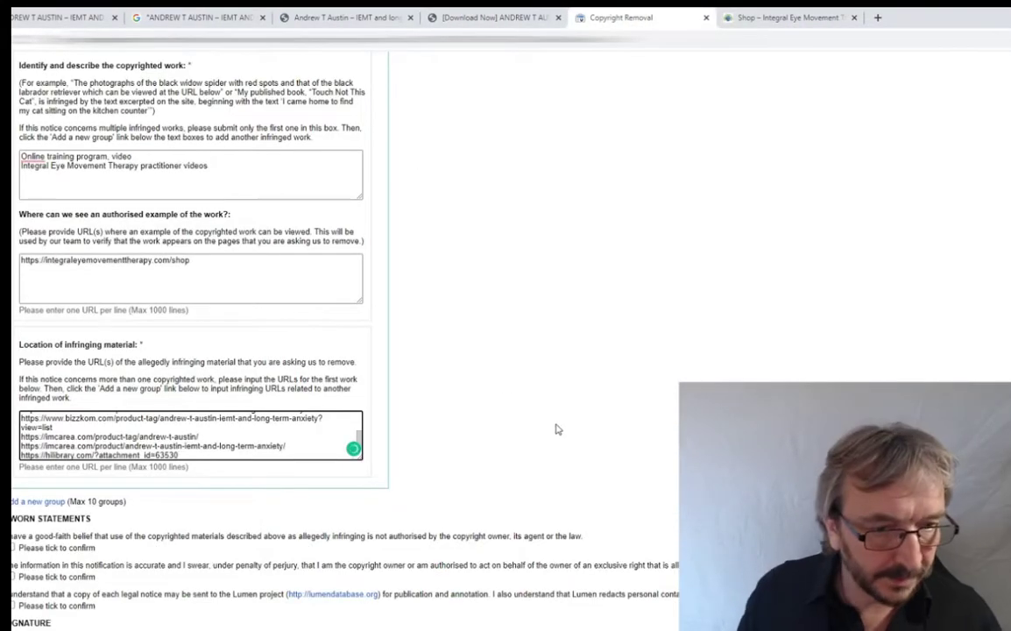
# Date the notice 9/26/2020 and insert the middle initial into the signature name.
pyautogui.scroll(2, 193, 435)
pyautogui.scroll(-4, 193, 435)
pyautogui.scroll(-3, 192, 435)
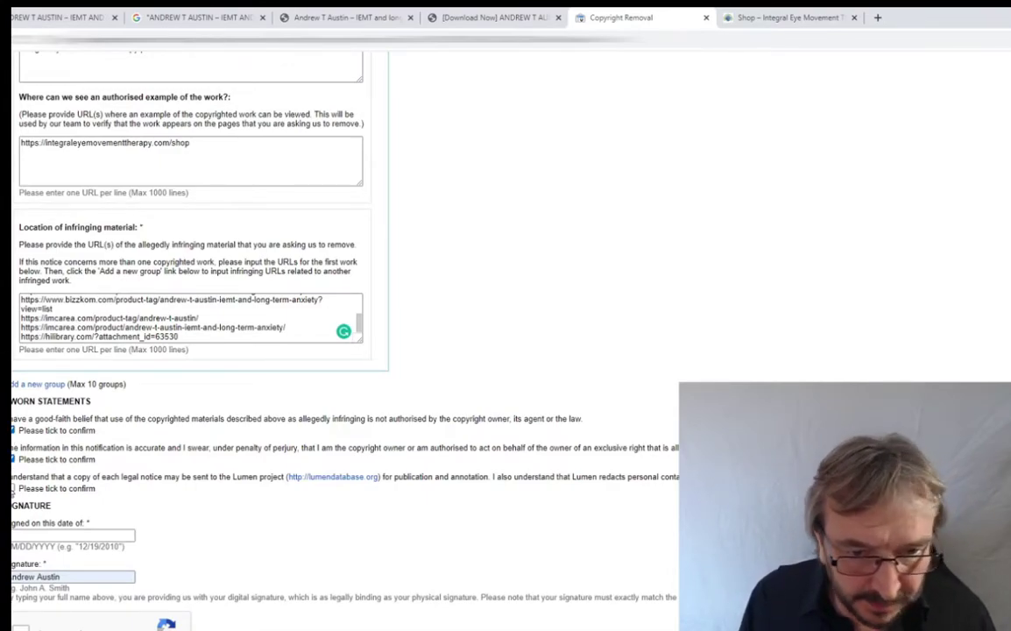
pyautogui.click(33, 533)
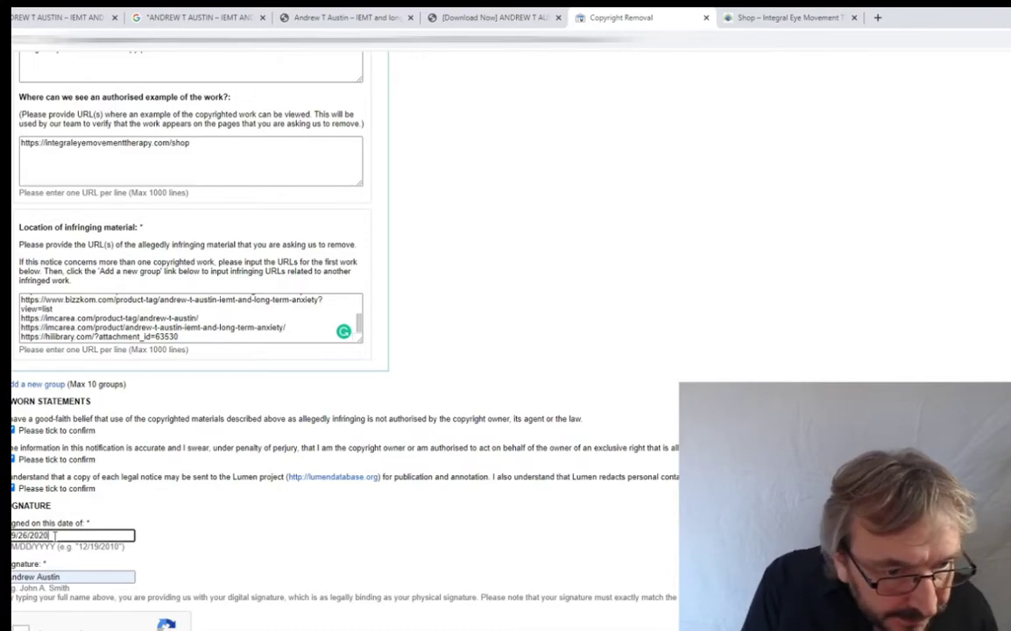
pyautogui.click(52, 576)
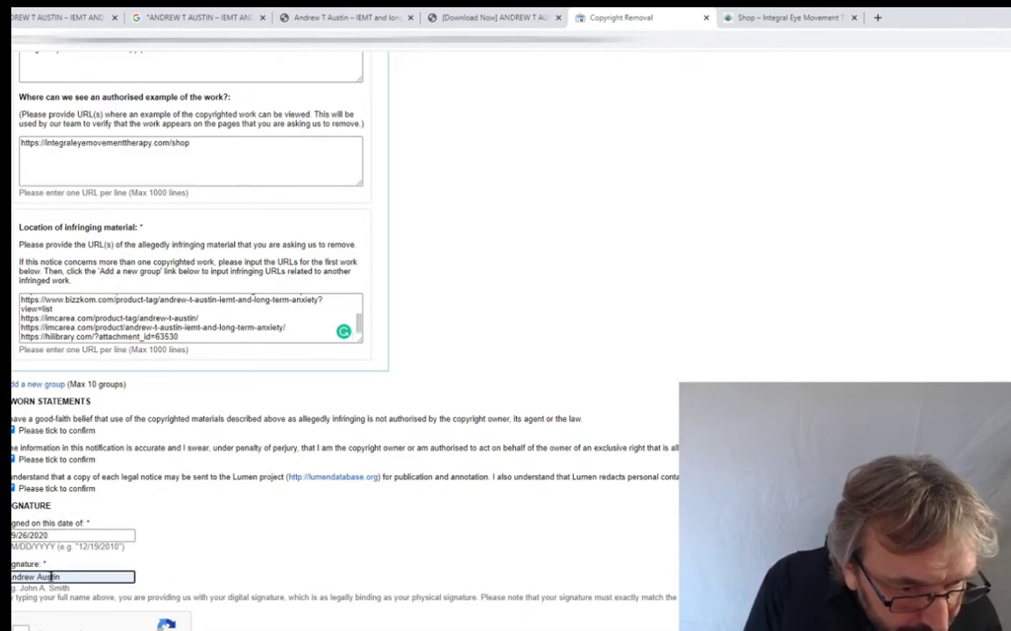
pyautogui.click(37, 576)
pyautogui.write('T.')
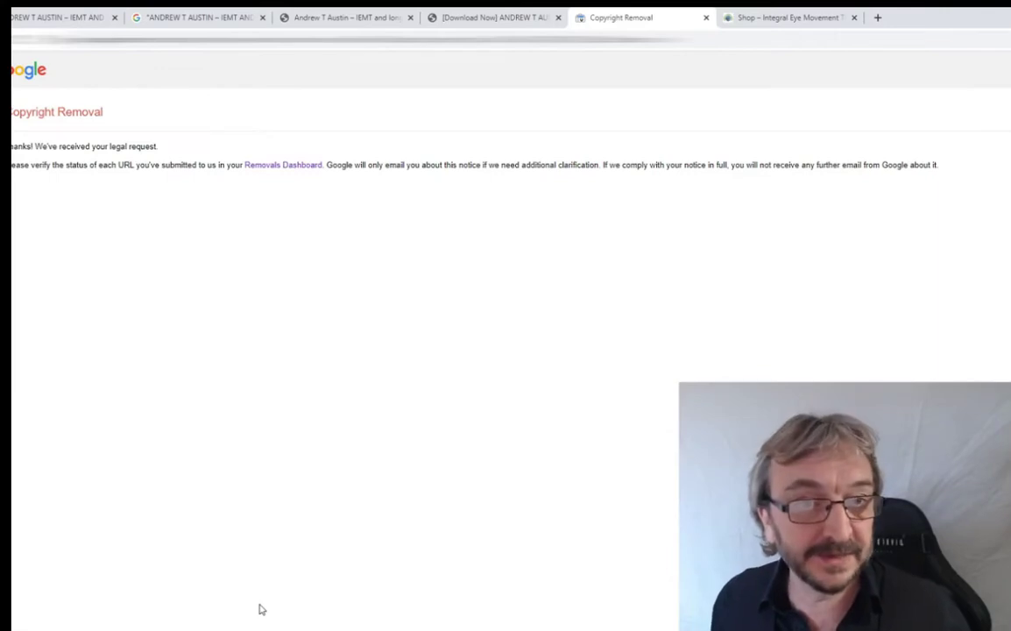
# Go to the Removals Dashboard to see the new 9-URL submission pending.
pyautogui.click(267, 166)
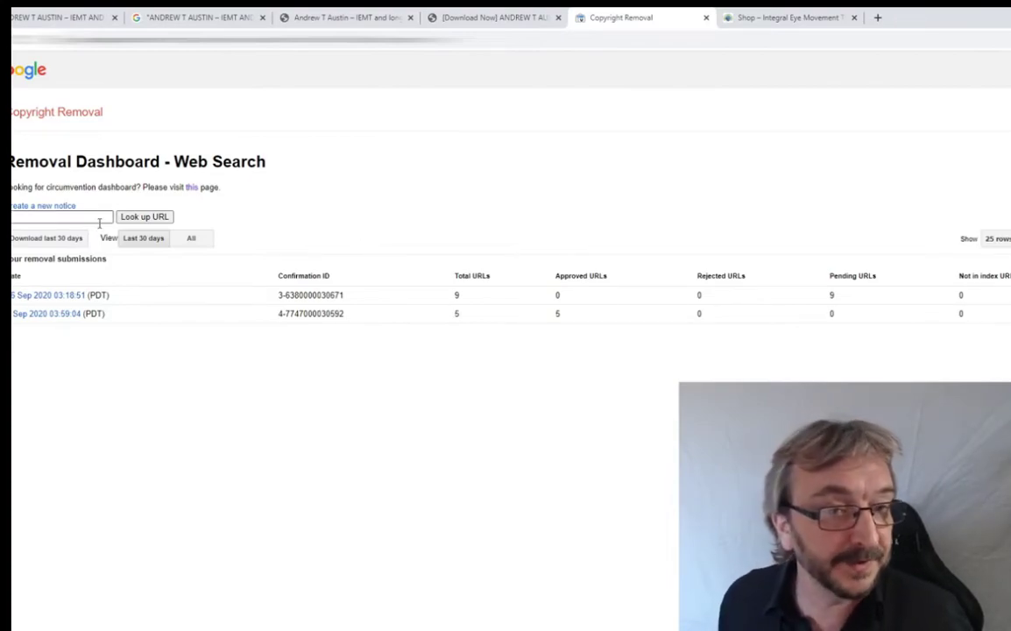
# Open the 26 Sep 2020 03:18:51 request to view its nine pending URLs.
pyautogui.click(37, 295)
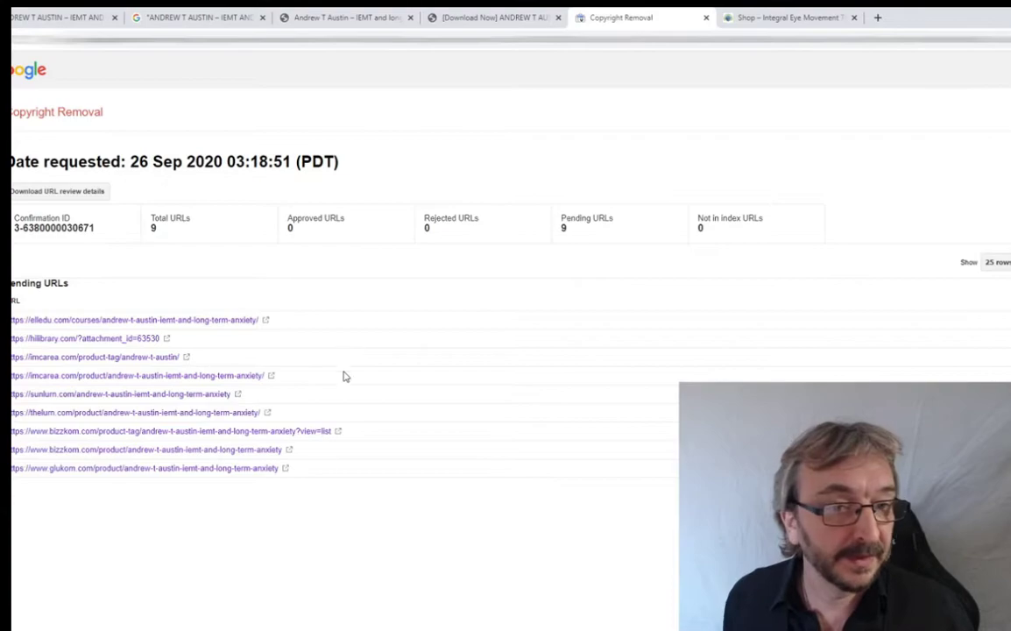